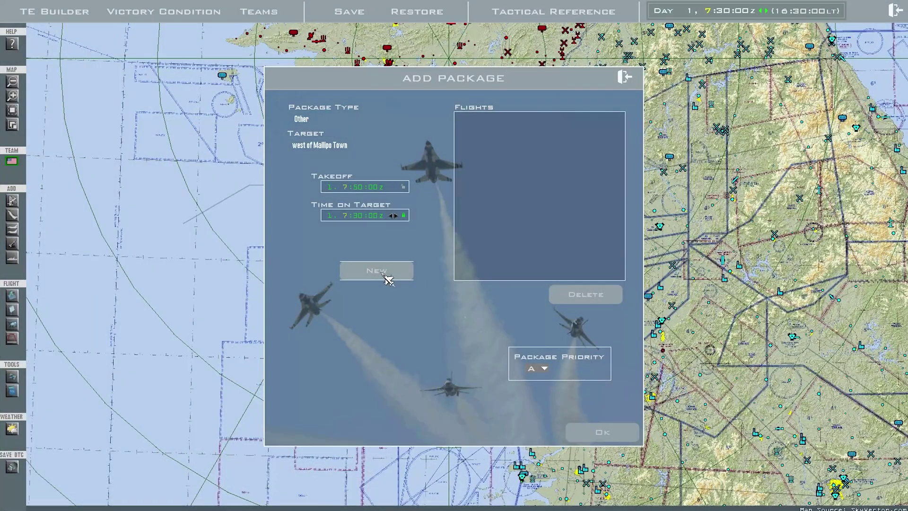
# Add an E-3A Sentry AWACS flight from Gunsan AB and confirm the package west of Mallipo.
pyautogui.click(387, 274)
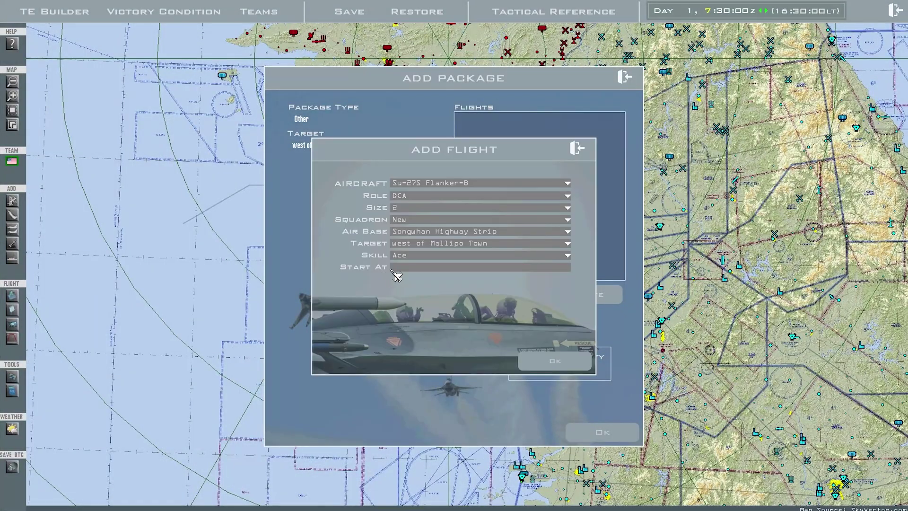
pyautogui.click(479, 185)
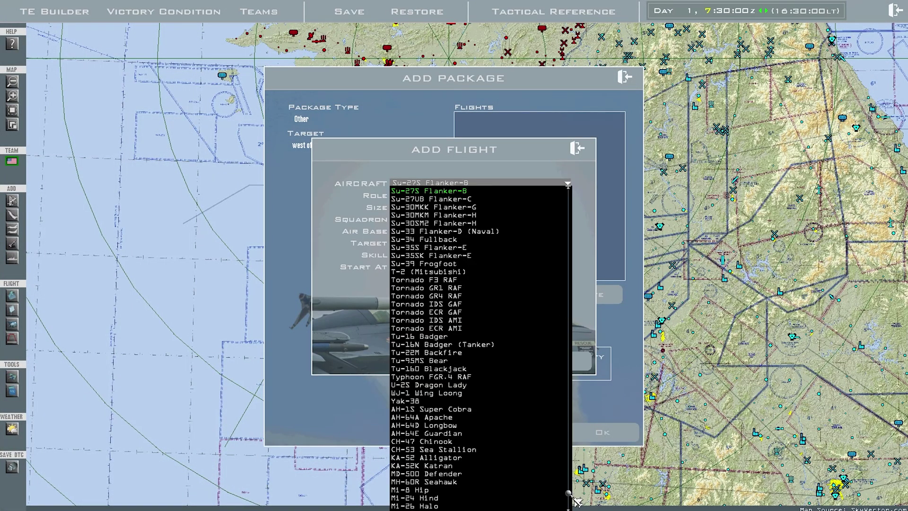
pyautogui.moveTo(569, 495); pyautogui.dragTo(569, 228)
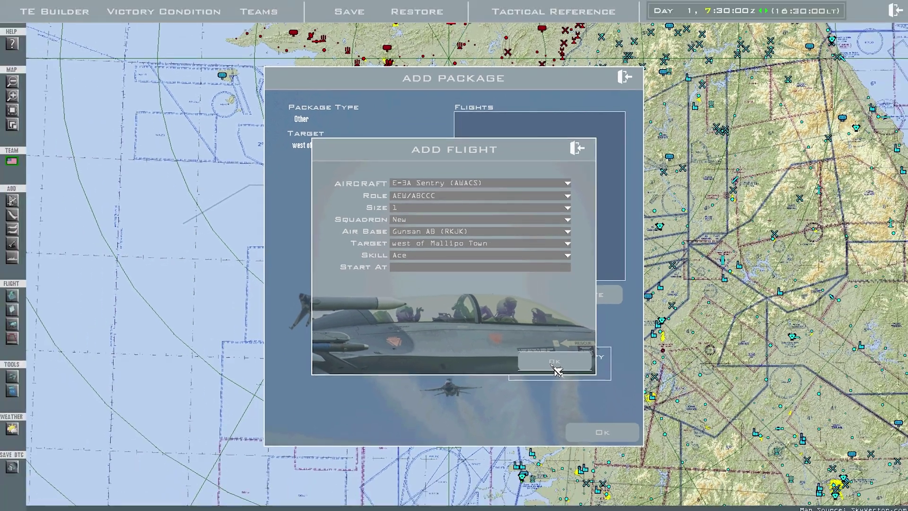
pyautogui.click(589, 397)
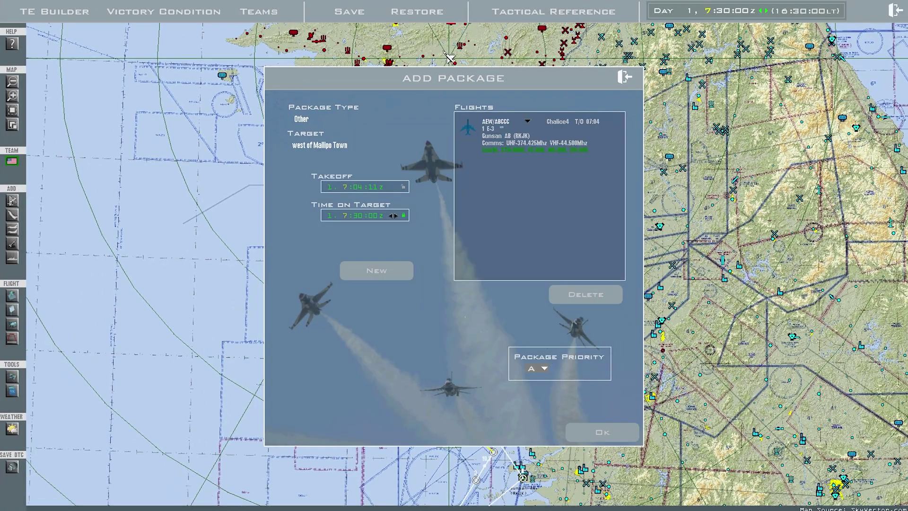
pyautogui.moveTo(585, 105); pyautogui.dragTo(455, 81)
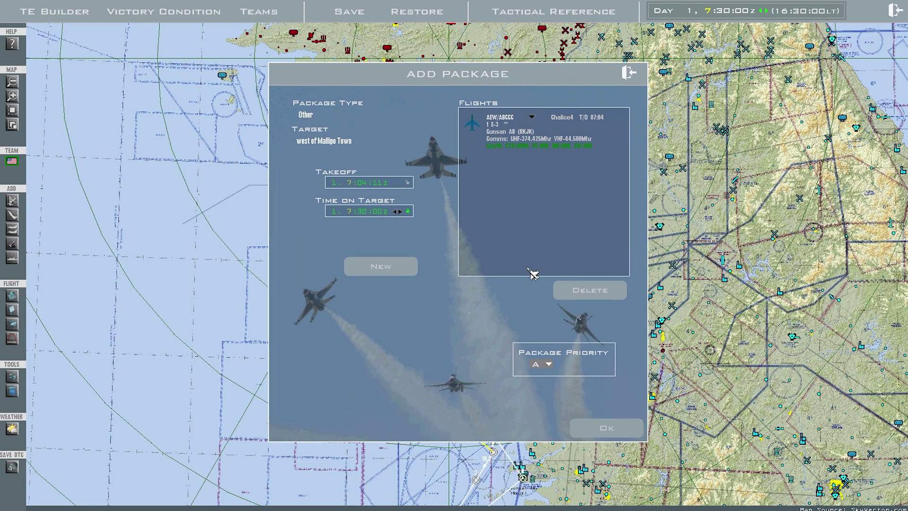
pyautogui.click(610, 430)
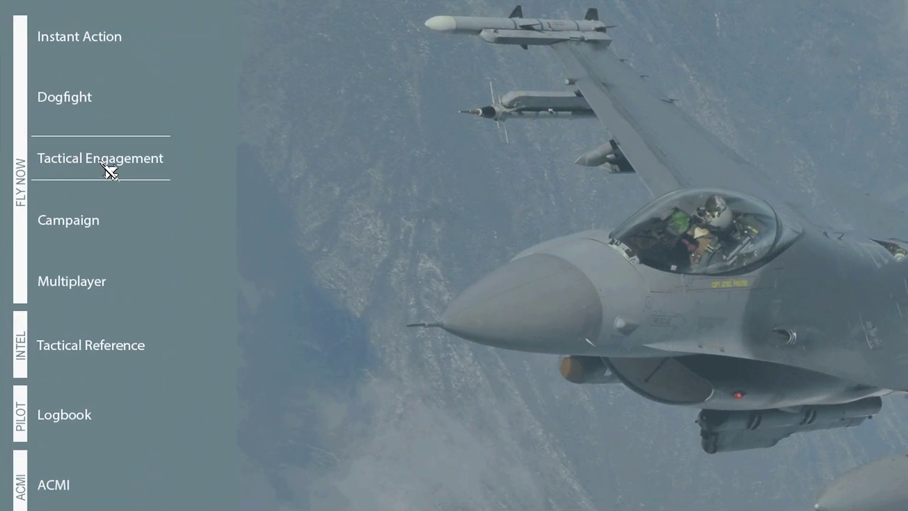
# List the saved Tactical Engagements, then open the Docs and BMS manuals folders.
pyautogui.click(71, 120)
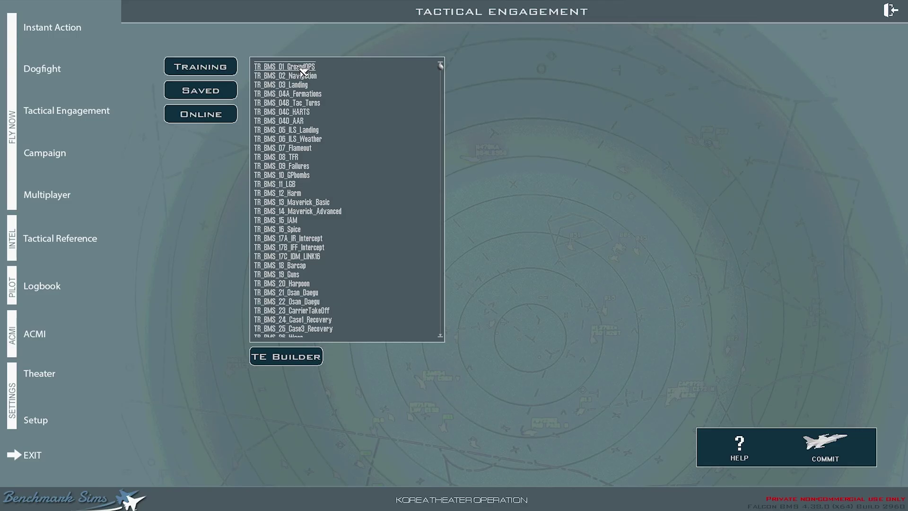
pyautogui.click(215, 92)
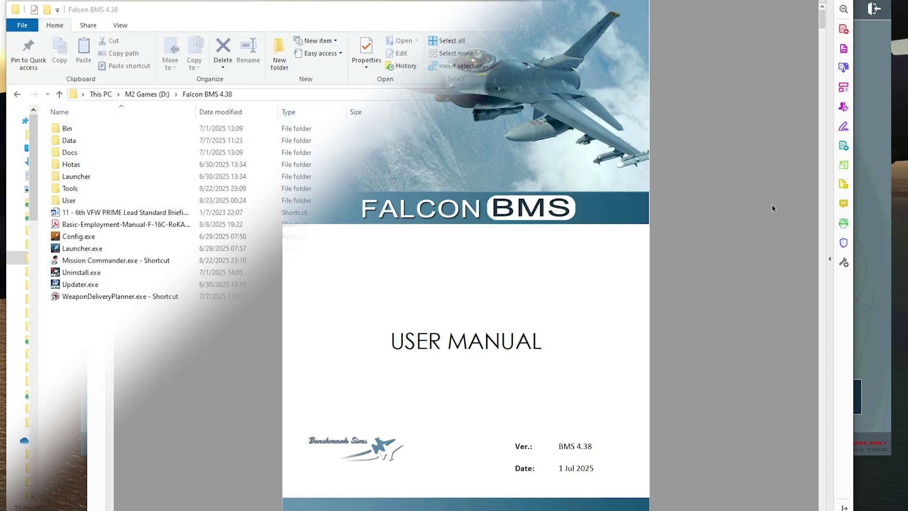
pyautogui.doubleClick(71, 152)
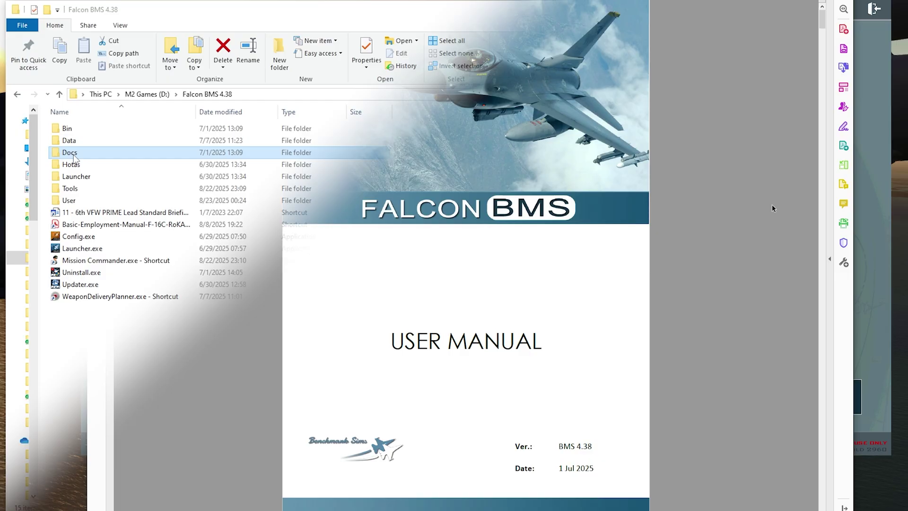
pyautogui.doubleClick(83, 128)
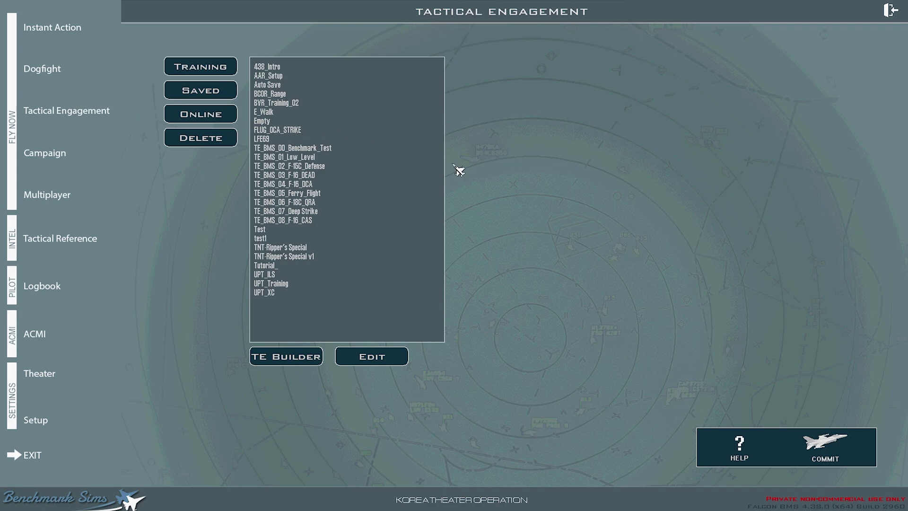
# Start a new engagement in TE Builder and bring South Korea into view.
pyautogui.click(293, 365)
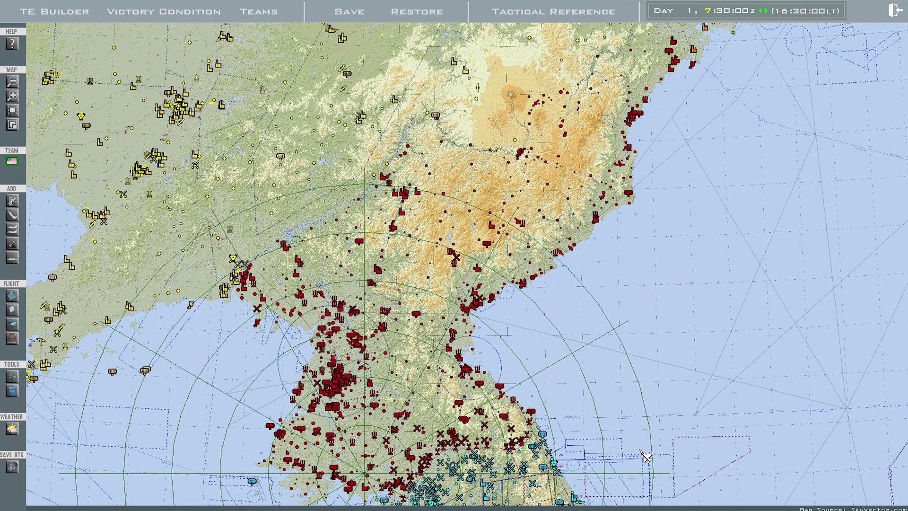
pyautogui.moveTo(641, 450); pyautogui.dragTo(631, 115)
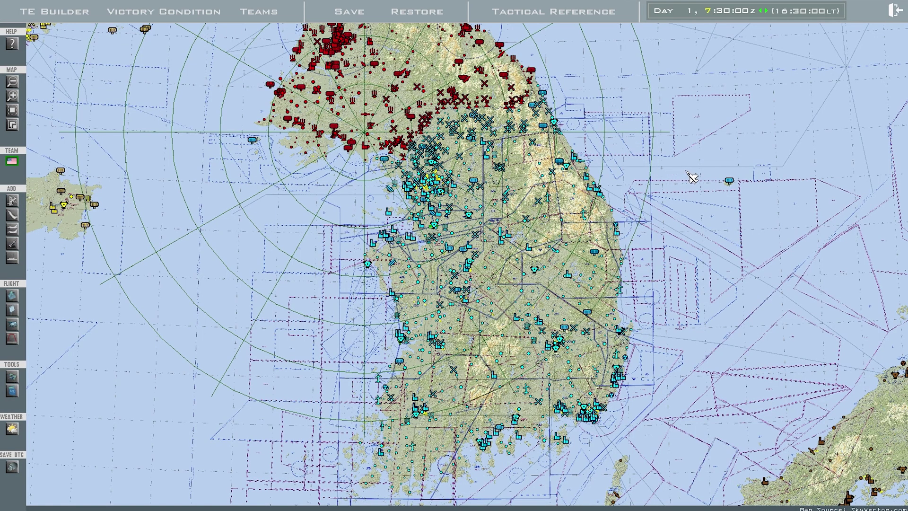
pyautogui.scroll(1, 692, 177)
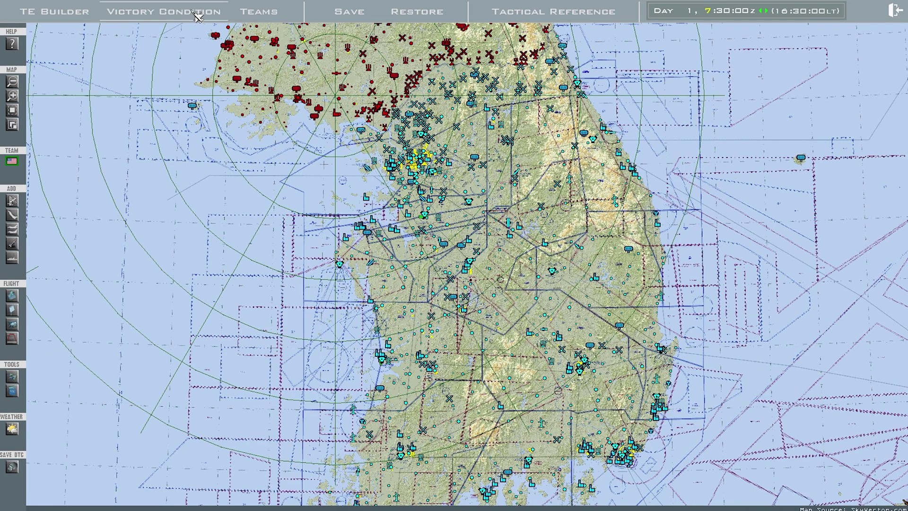
# Save the engagement under the name 'Example'.
pyautogui.click(354, 18)
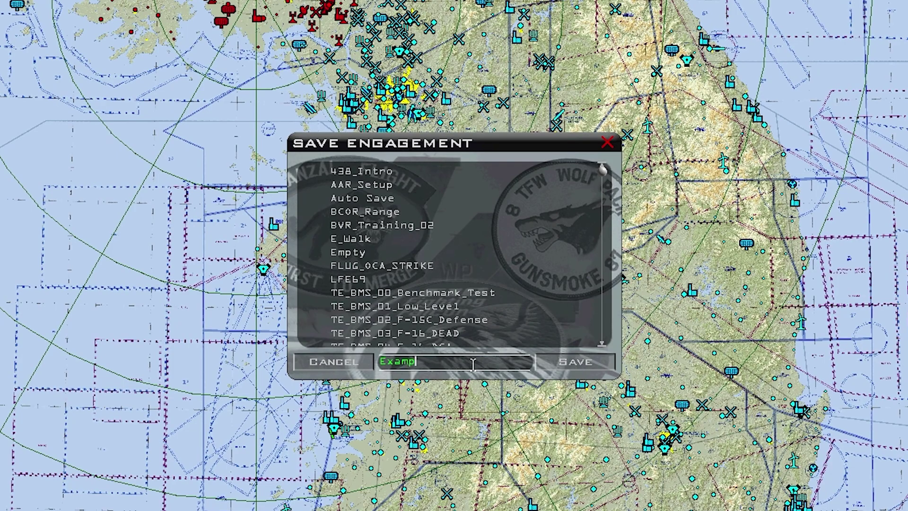
pyautogui.write('Example')
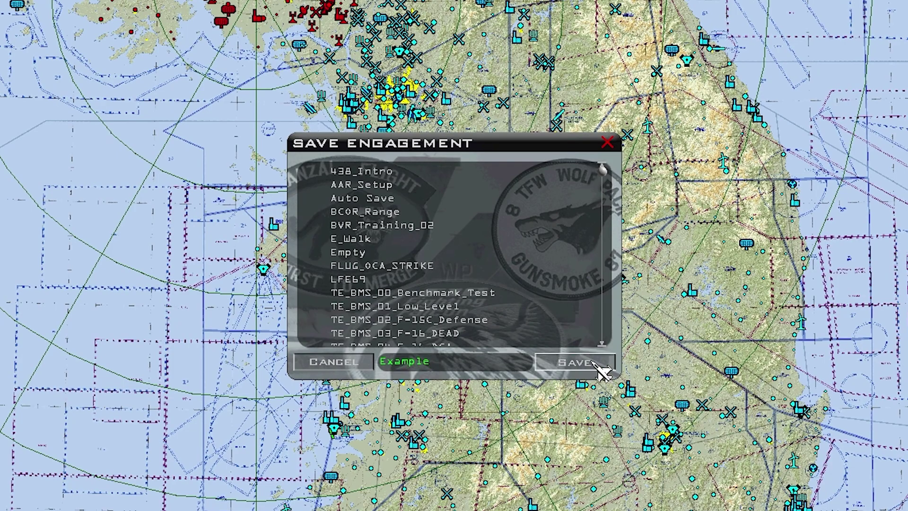
pyautogui.click(597, 365)
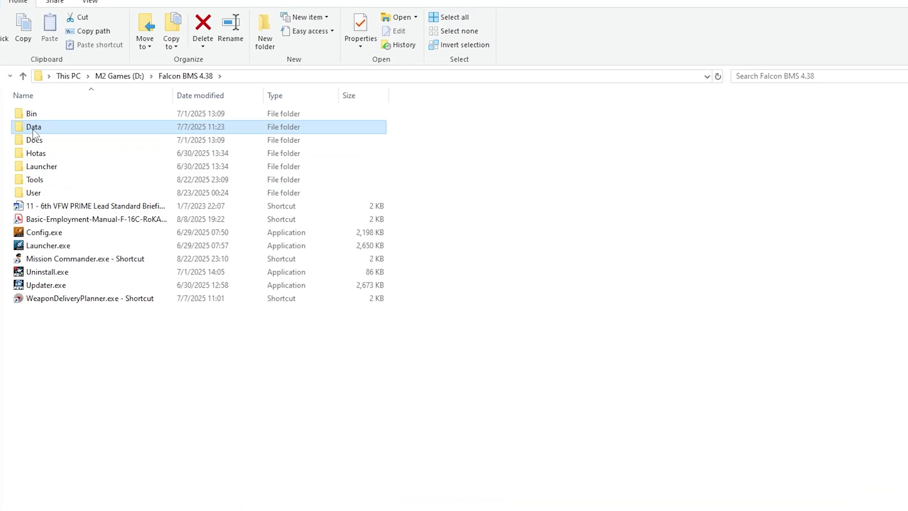
# Navigate into the Data\Campaign folder of the Falcon BMS installation.
pyautogui.doubleClick(33, 127)
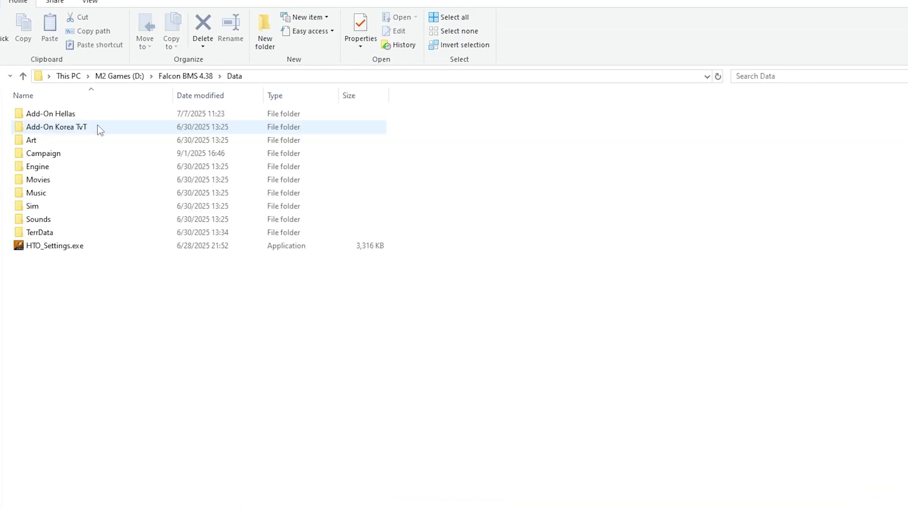
pyautogui.doubleClick(71, 116)
pyautogui.doubleClick(52, 126)
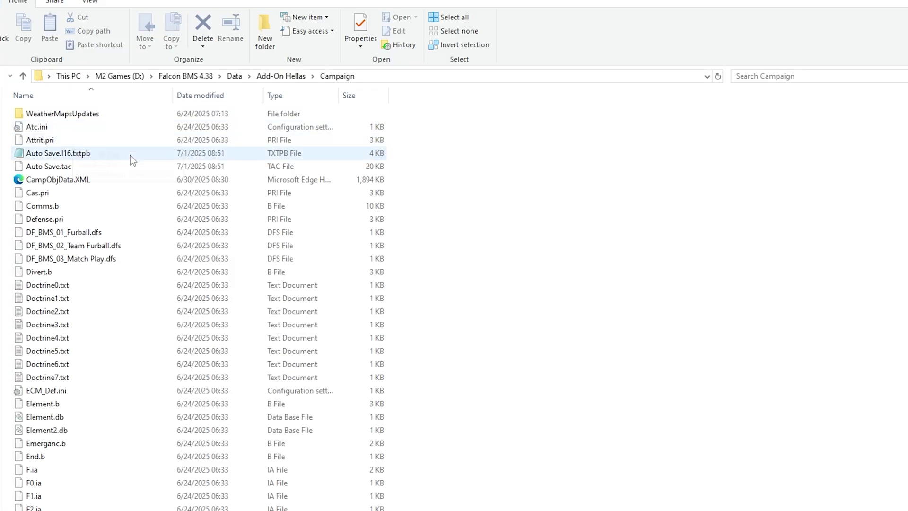
pyautogui.press('BackSpace')
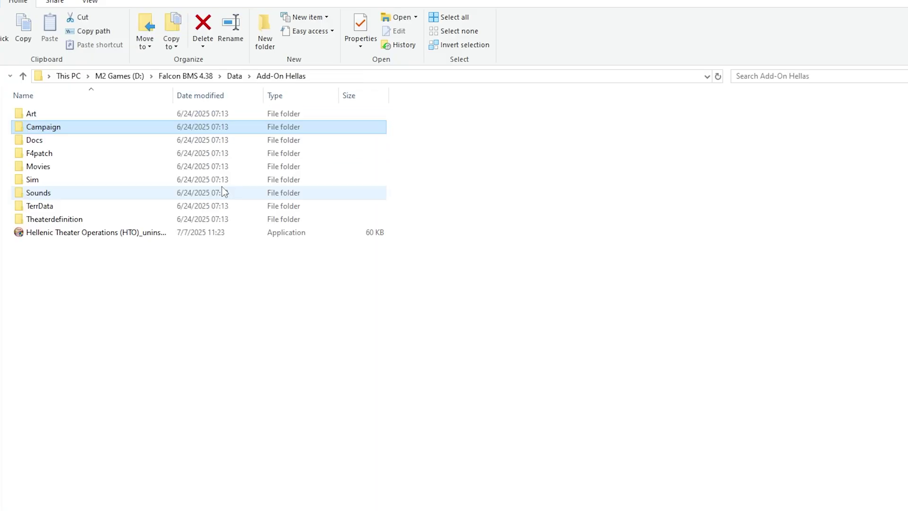
pyautogui.press('BackSpace')
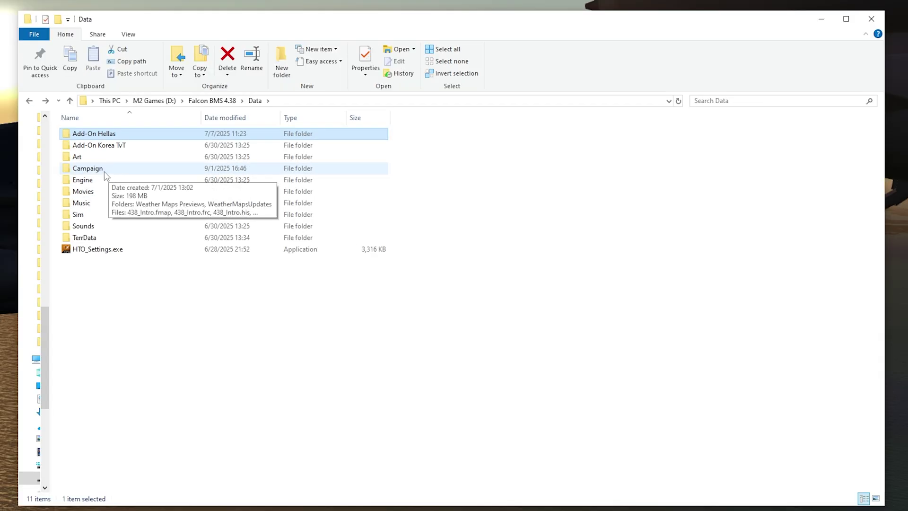
pyautogui.click(61, 158)
pyautogui.doubleClick(111, 171)
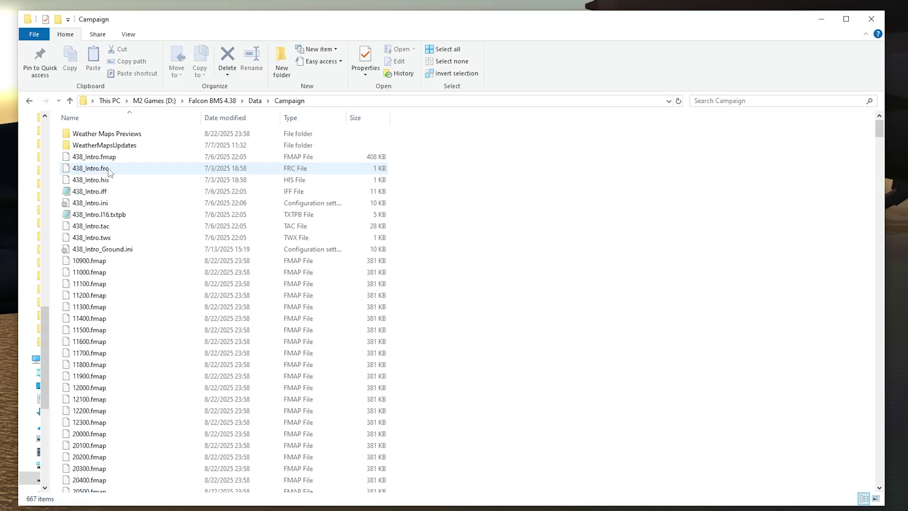
pyautogui.scroll(-18, 169, 244)
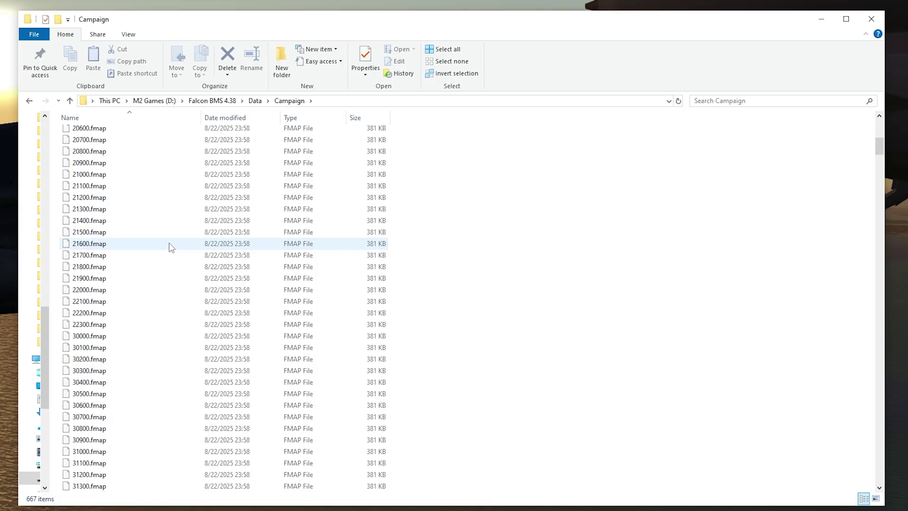
# Select the five Example.* files, check their Send to menu, and reopen Falcon's Save dialog.
pyautogui.hotkey('ctrl', 'v')
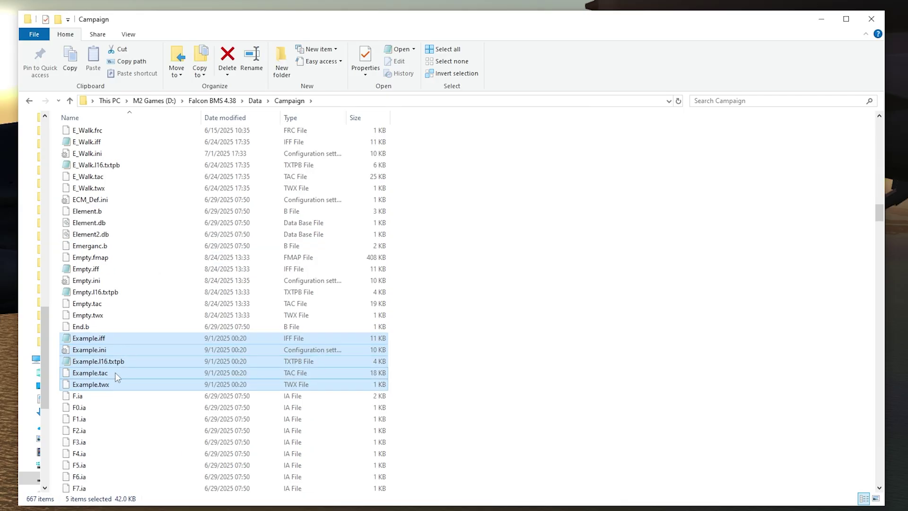
pyautogui.rightClick(110, 340)
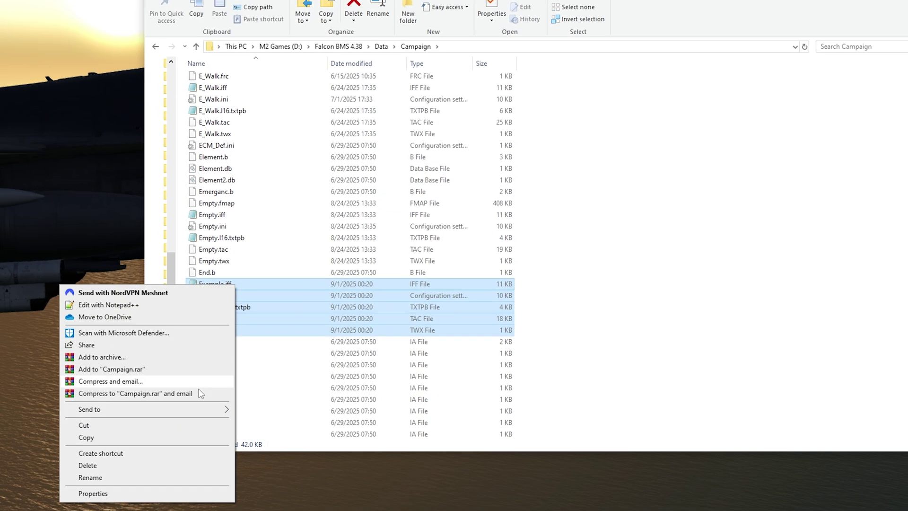
pyautogui.moveTo(70, 468)
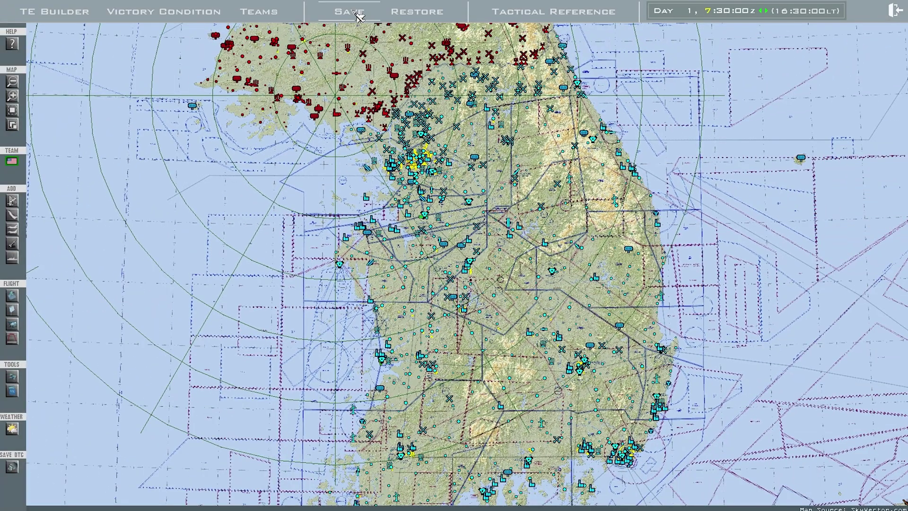
pyautogui.click(353, 11)
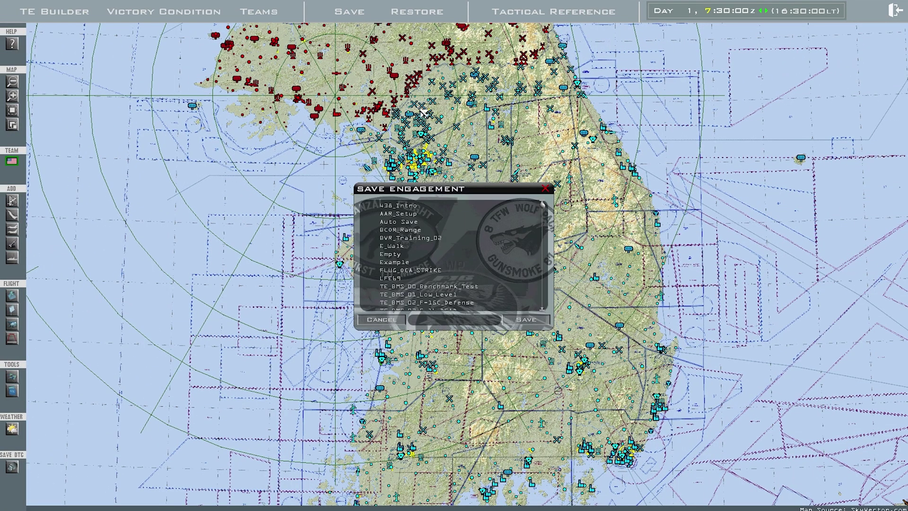
# Save the engagement as Example, confirming replacement of the existing file.
pyautogui.click(430, 322)
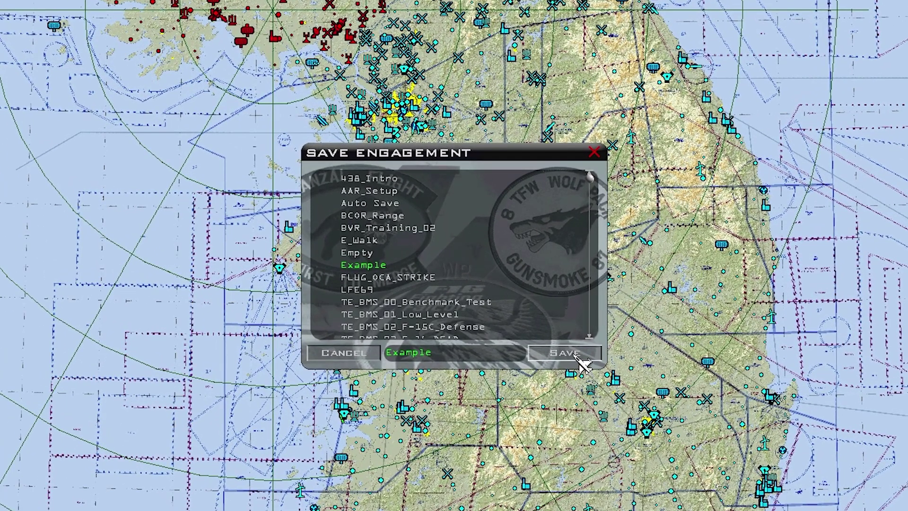
pyautogui.click(530, 321)
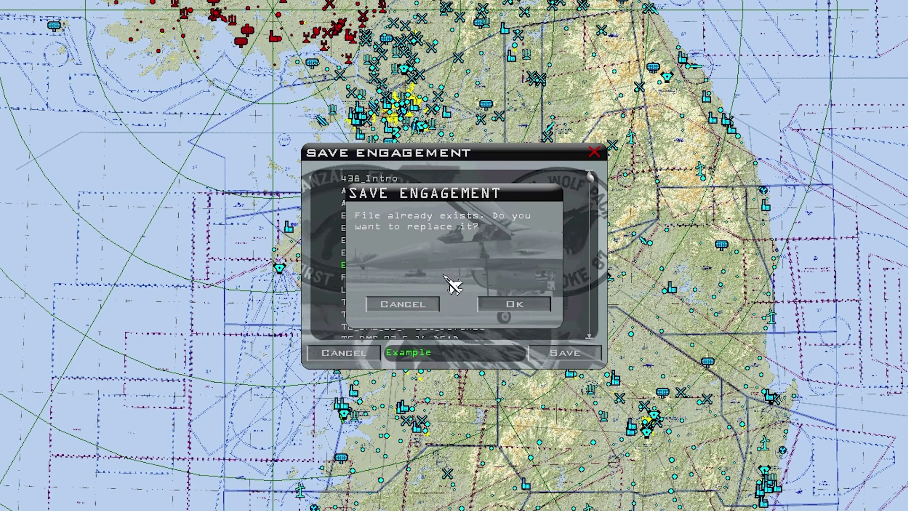
pyautogui.click(520, 307)
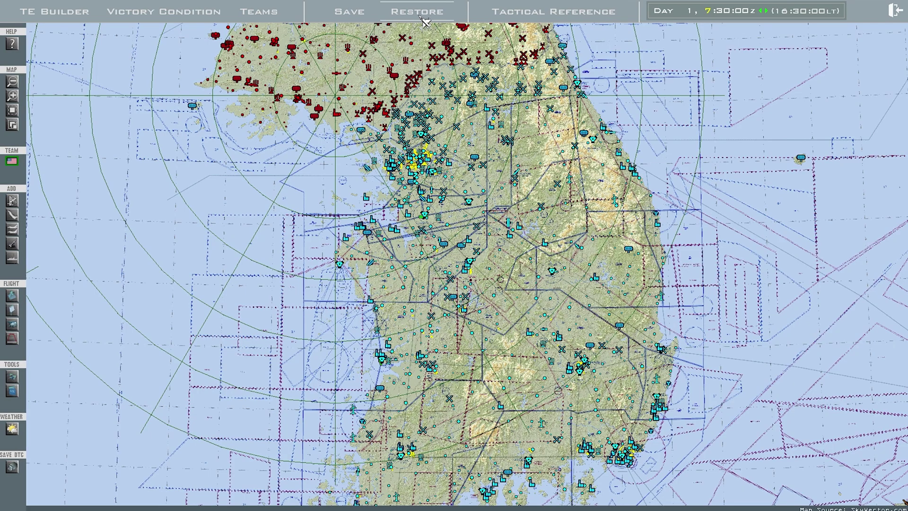
# Glance at the reference library, then cycle the edited team from the US through South Korea to Japan.
pyautogui.click(560, 16)
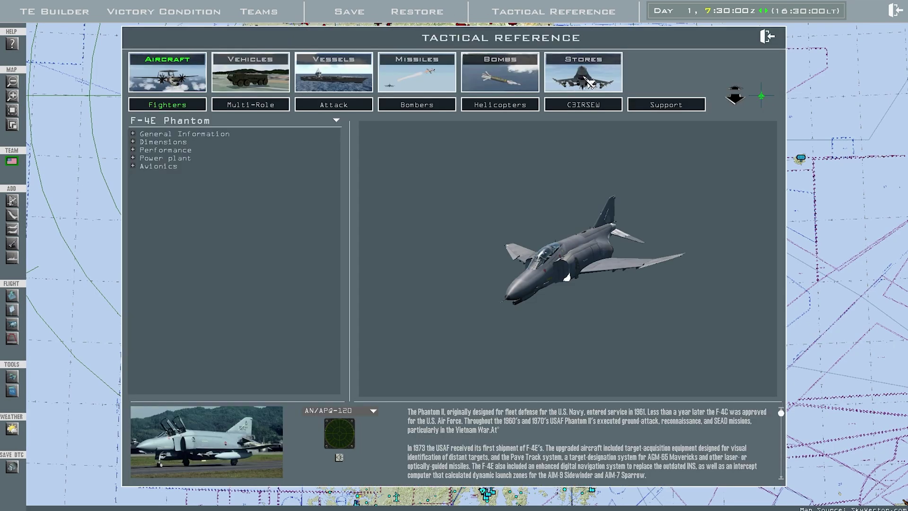
pyautogui.click(770, 42)
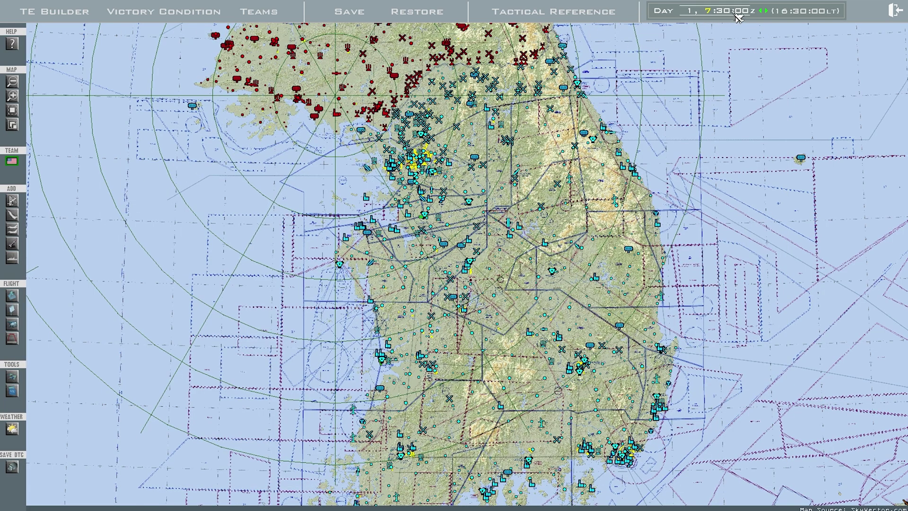
pyautogui.click(695, 13)
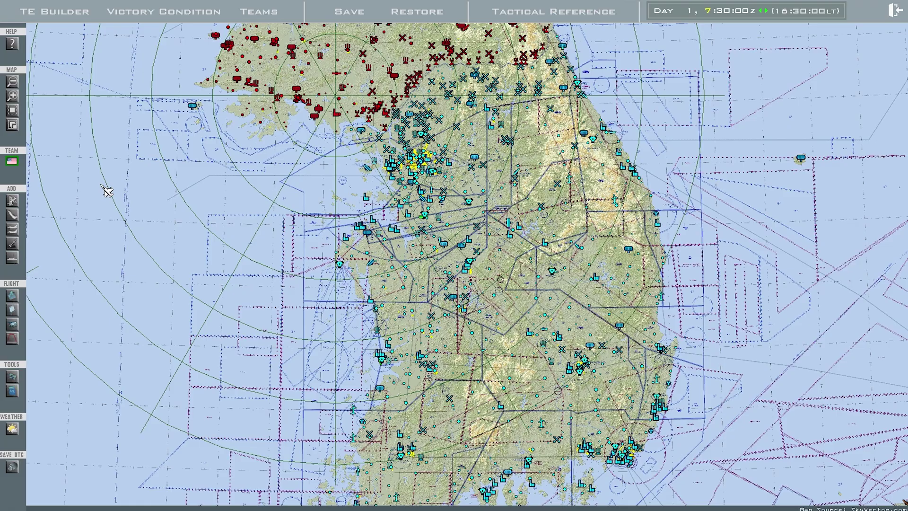
pyautogui.click(15, 164)
pyautogui.click(13, 163)
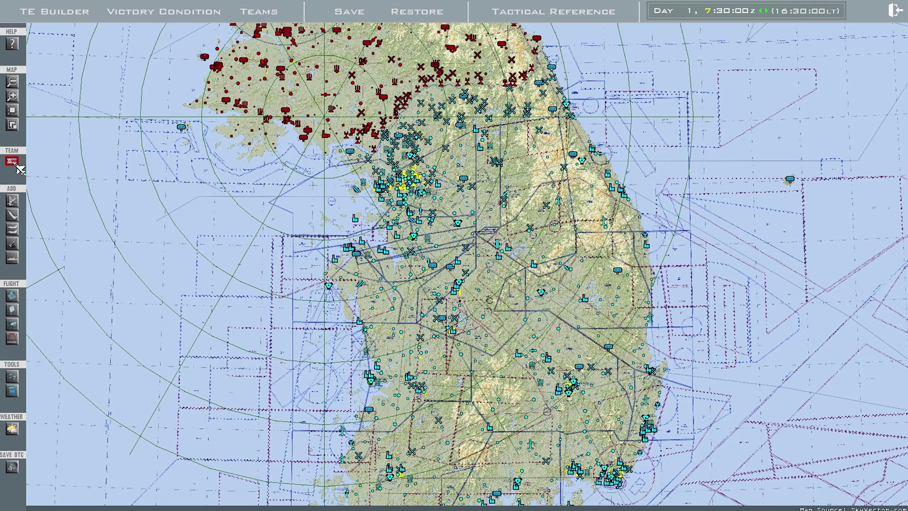
# Dismiss the map options menu and cycle the edited team back to the United States.
pyautogui.rightClick(224, 193)
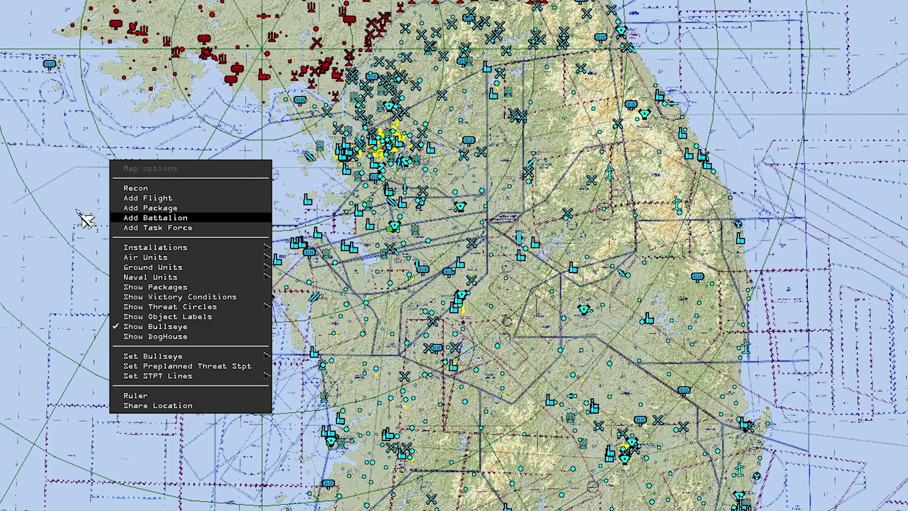
pyautogui.click(38, 161)
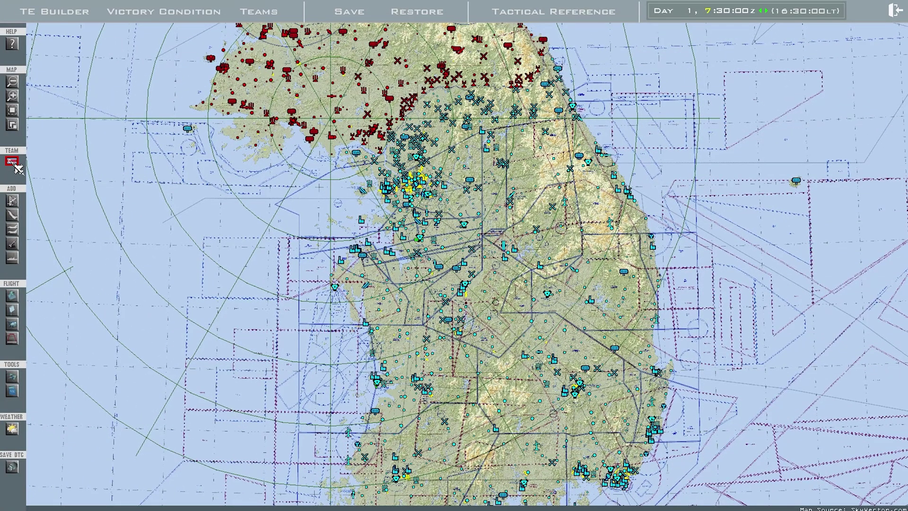
pyautogui.click(14, 162)
pyautogui.click(13, 162)
# Zoom in and browse the map options submenus for unit display filters.
pyautogui.scroll(1, 268, 219)
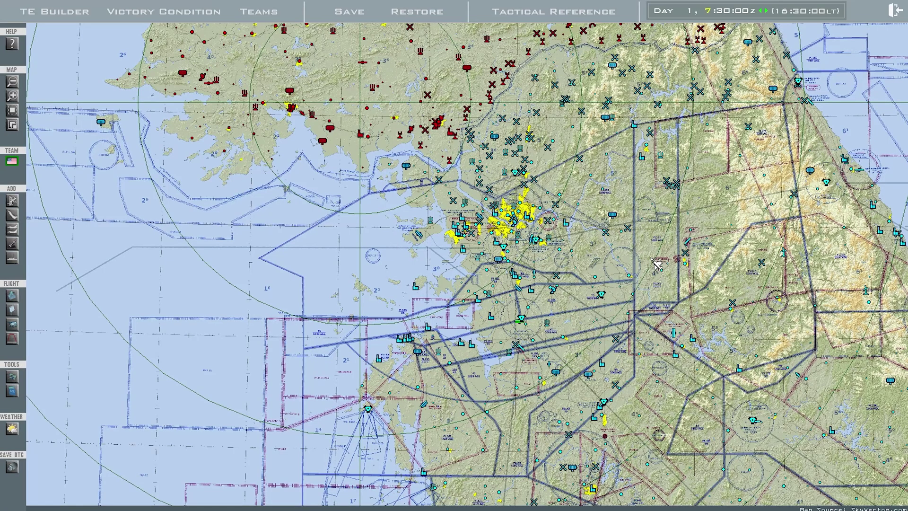
pyautogui.rightClick(362, 236)
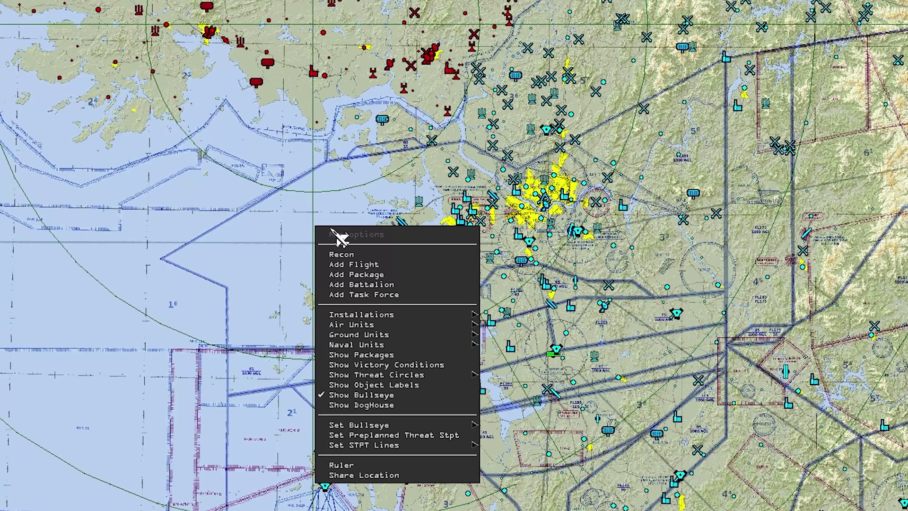
pyautogui.moveTo(440, 296)
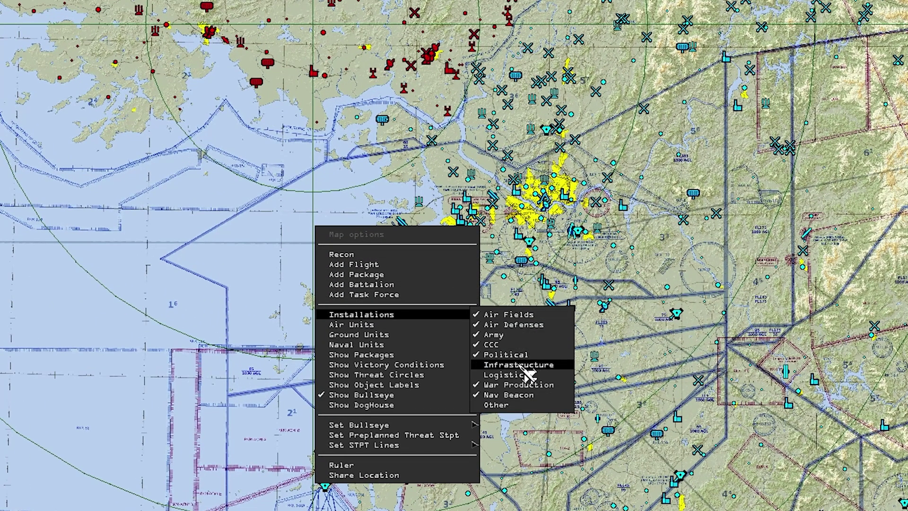
pyautogui.moveTo(389, 326)
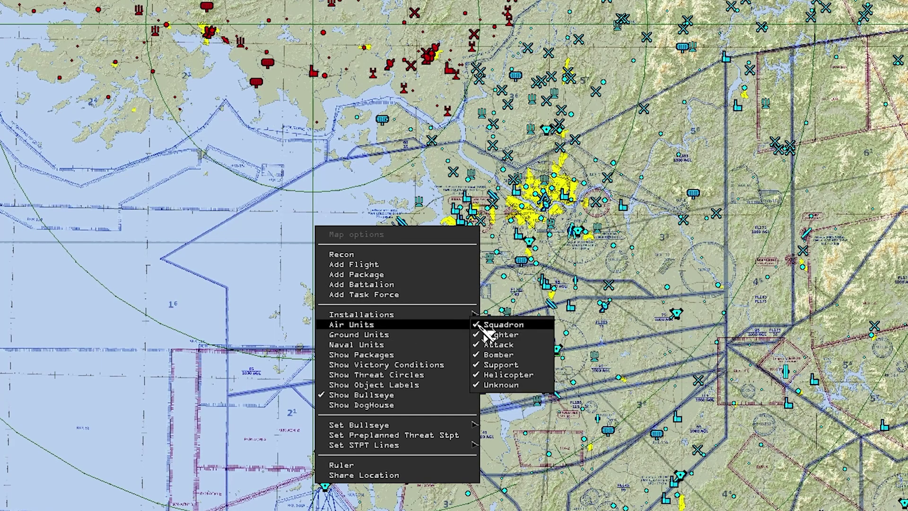
pyautogui.moveTo(413, 335)
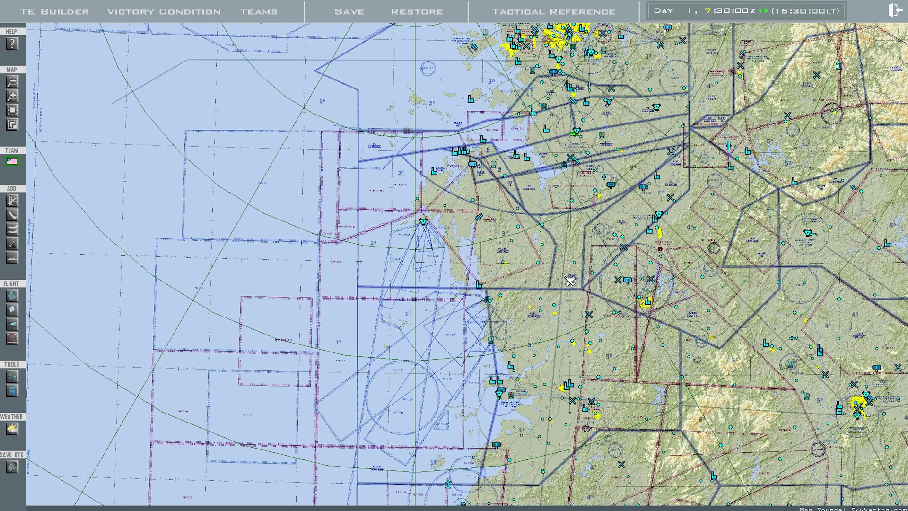
pyautogui.scroll(2, 563, 281)
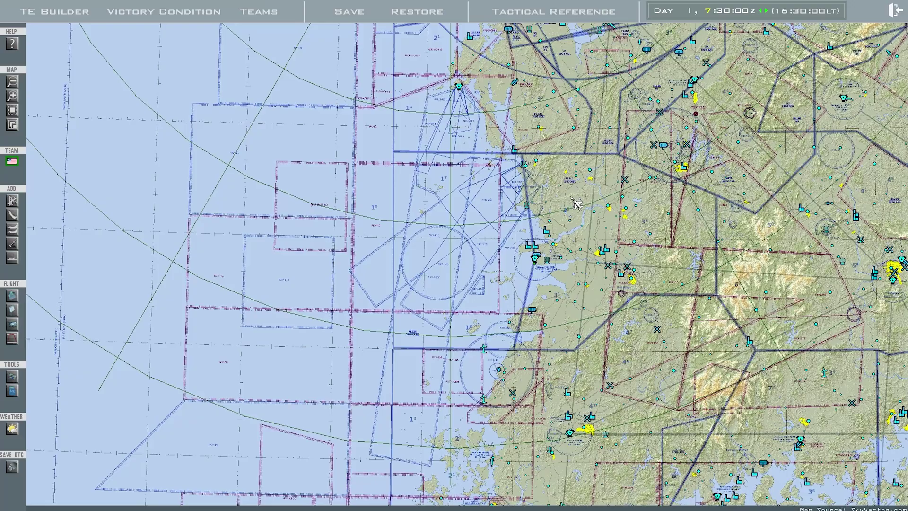
pyautogui.scroll(1, 558, 280)
pyautogui.scroll(1, 615, 291)
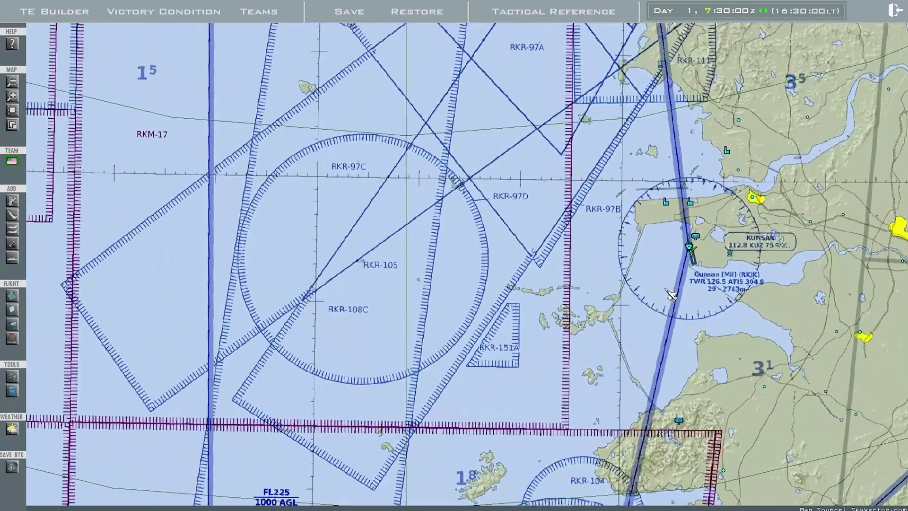
pyautogui.click(694, 255)
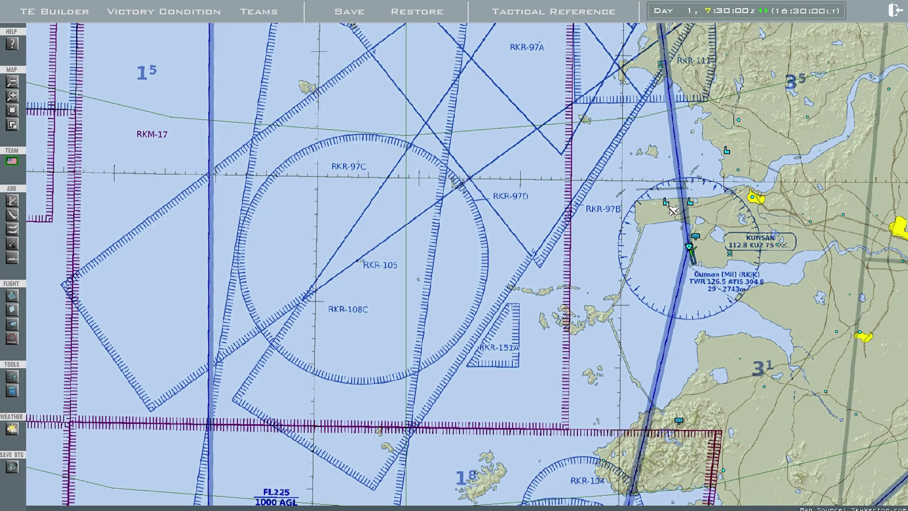
pyautogui.scroll(-3, 566, 355)
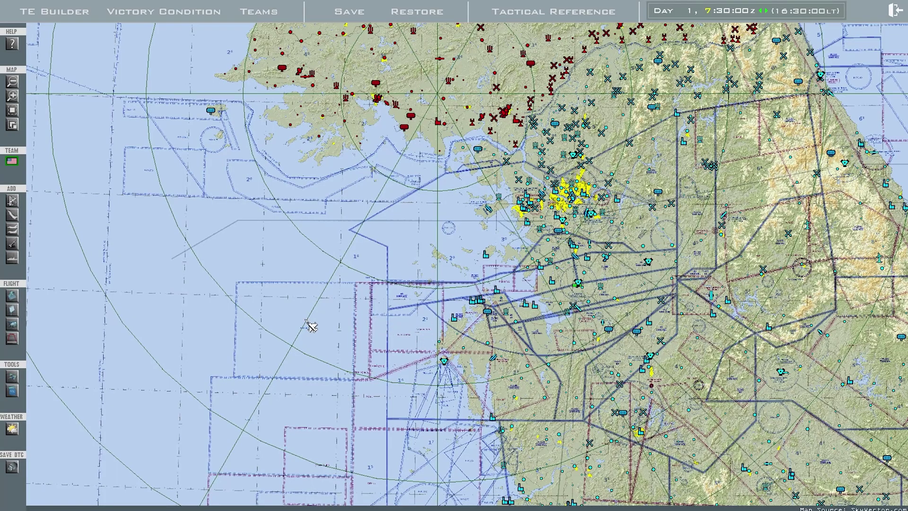
pyautogui.moveTo(311, 326); pyautogui.dragTo(330, 294)
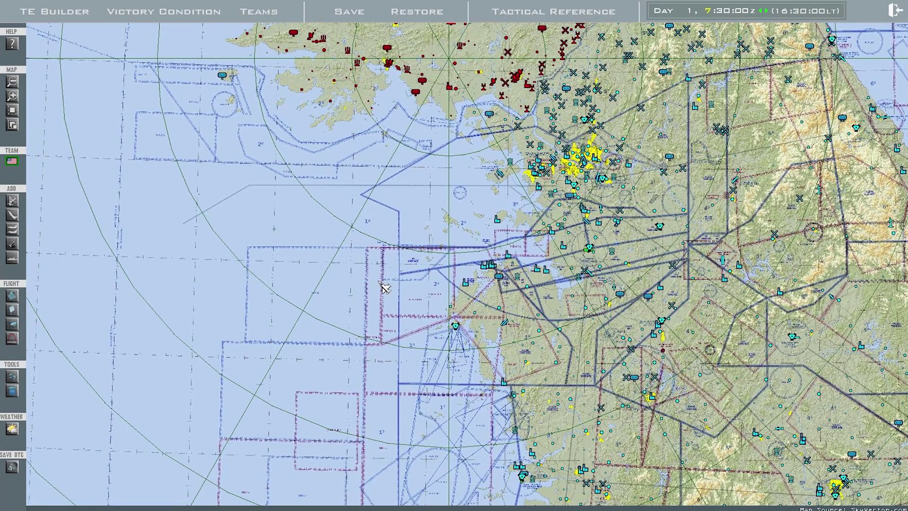
# Add a package on the sea west of Mallipo Town and toggle its takeoff and TOT time locks.
pyautogui.rightClick(376, 310)
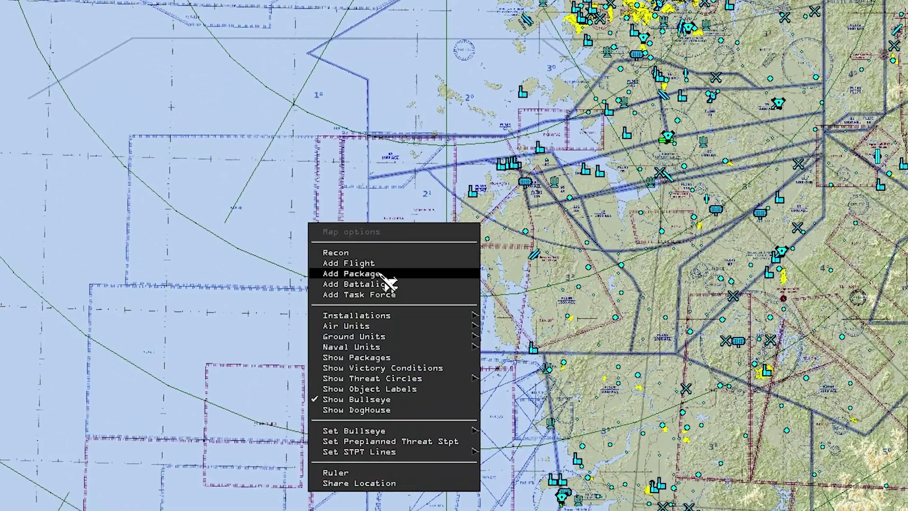
pyautogui.click(384, 277)
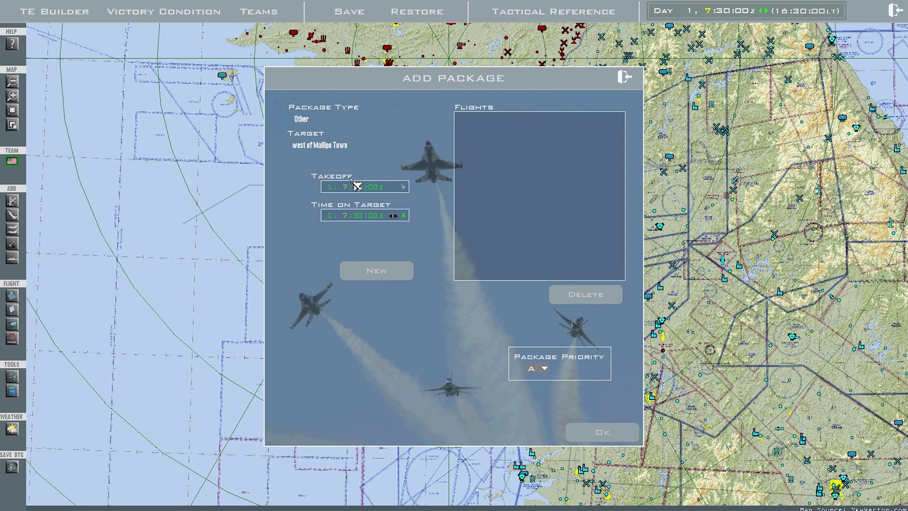
pyautogui.click(403, 187)
pyautogui.click(403, 215)
# Add a one-ship E-3A Sentry (AWACS) flight based at Gunsan AB (RKJK).
pyautogui.click(387, 278)
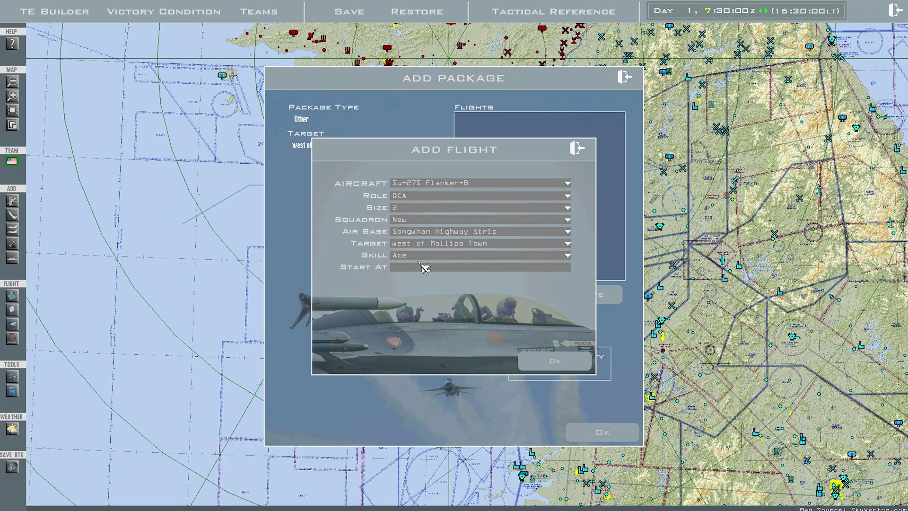
pyautogui.click(477, 184)
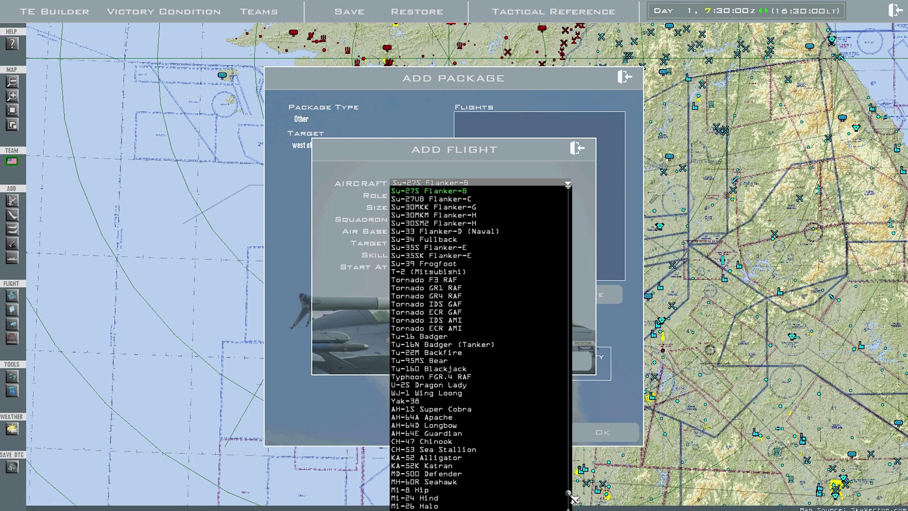
pyautogui.moveTo(572, 497); pyautogui.dragTo(573, 192)
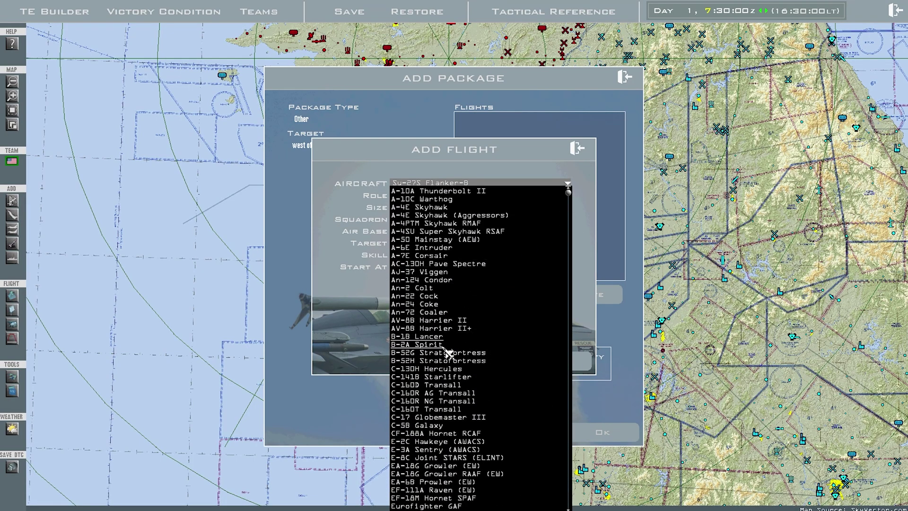
pyautogui.scroll(-2, 477, 369)
pyautogui.scroll(-5, 472, 365)
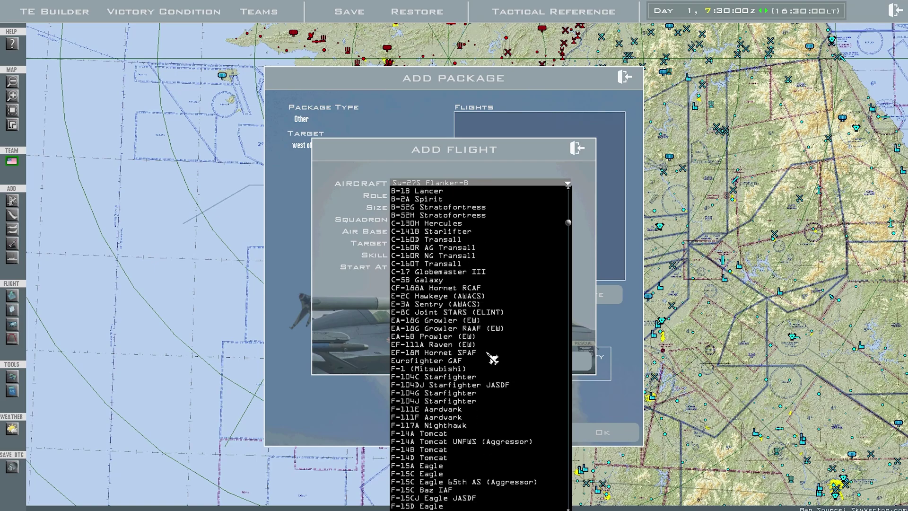
pyautogui.click(408, 306)
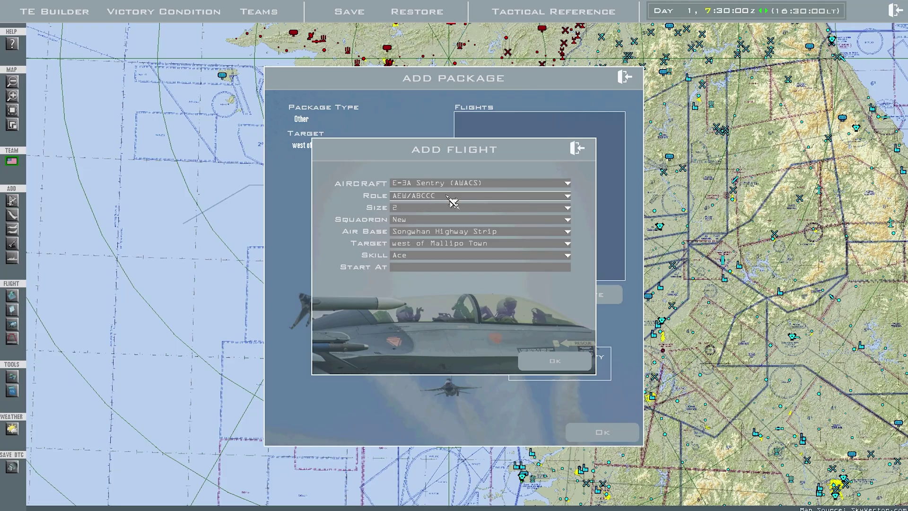
pyautogui.click(418, 208)
pyautogui.click(402, 220)
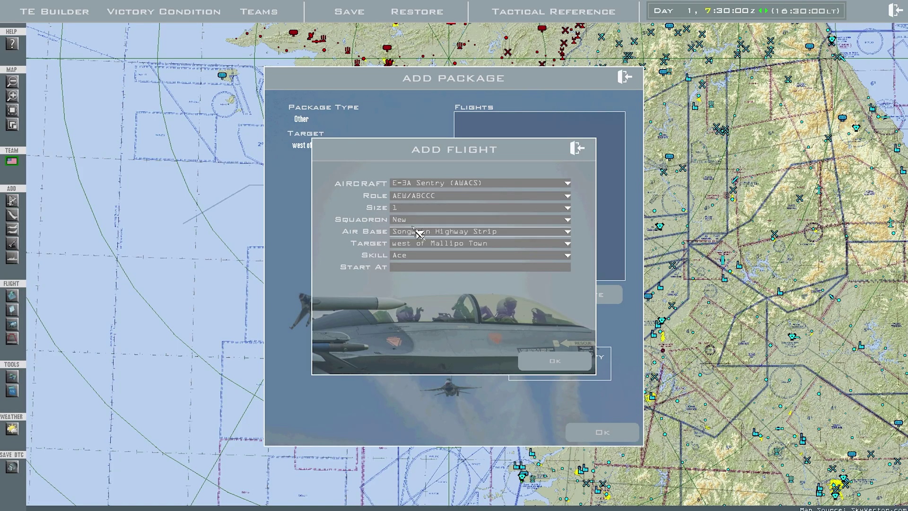
pyautogui.click(504, 233)
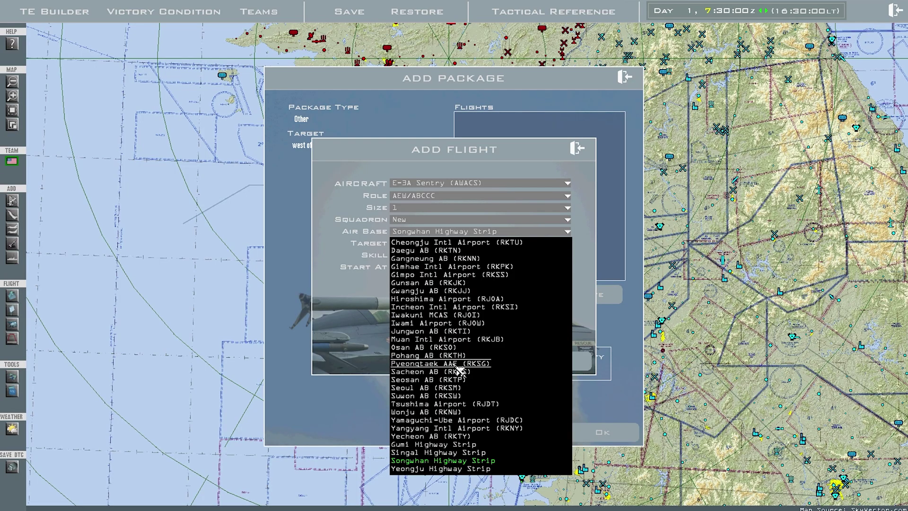
pyautogui.click(426, 284)
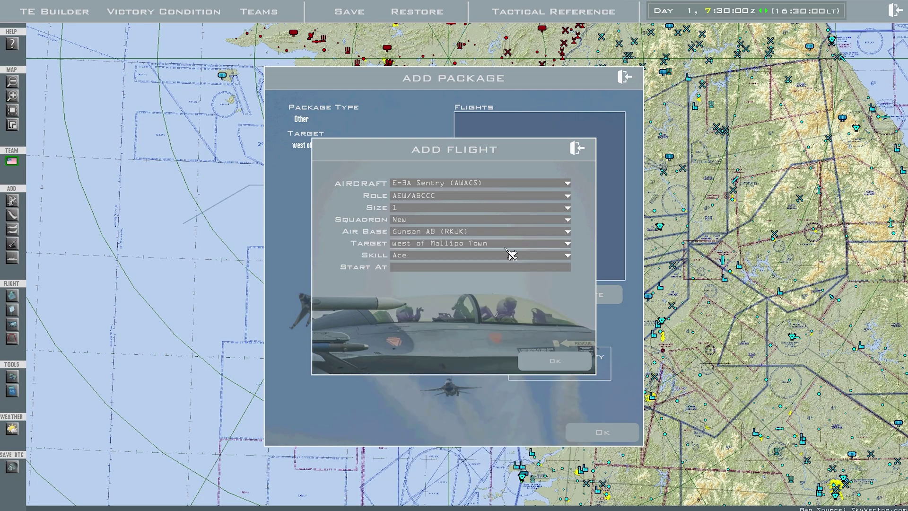
pyautogui.click(556, 362)
# Confirm the package and check the new AWACS flight's details on the map.
pyautogui.moveTo(465, 83)
pyautogui.mouseDown()
pyautogui.moveTo(741, 106)
pyautogui.moveTo(734, 110)
pyautogui.moveTo(733, 97)
pyautogui.moveTo(472, 80)
pyautogui.mouseUp()
pyautogui.click(610, 430)
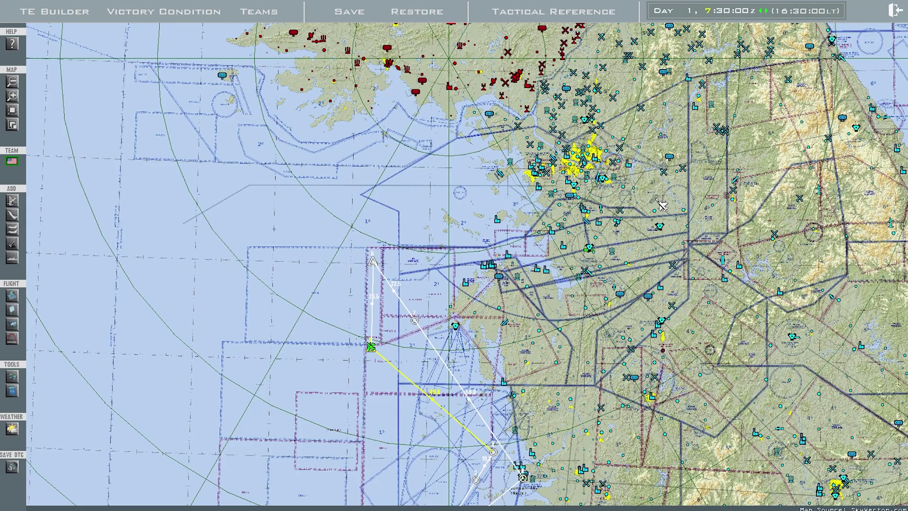
pyautogui.click(372, 261)
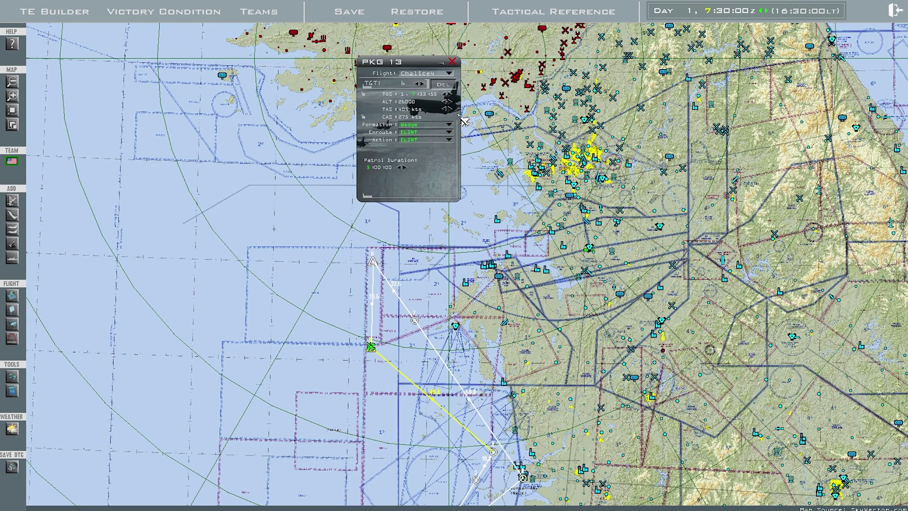
pyautogui.click(453, 62)
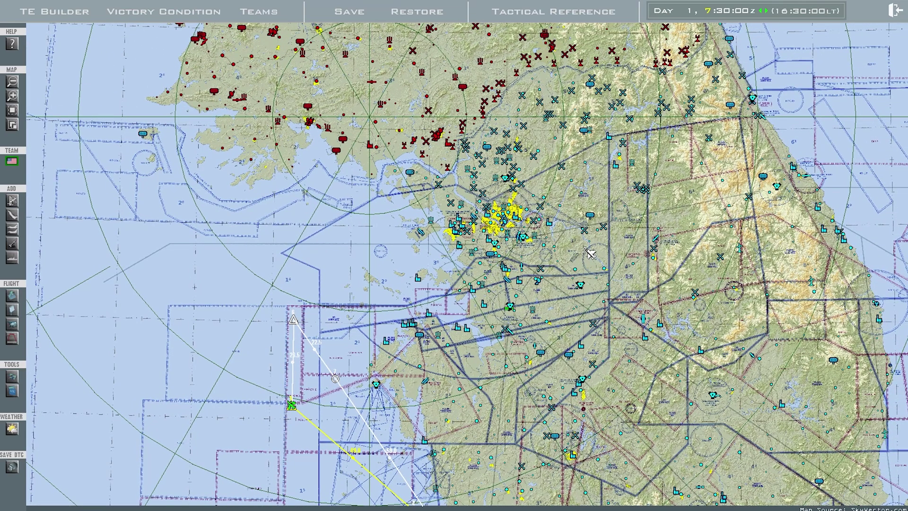
# Create a new package south of Yangpyeong-eup with its time on target one hour earlier.
pyautogui.rightClick(590, 254)
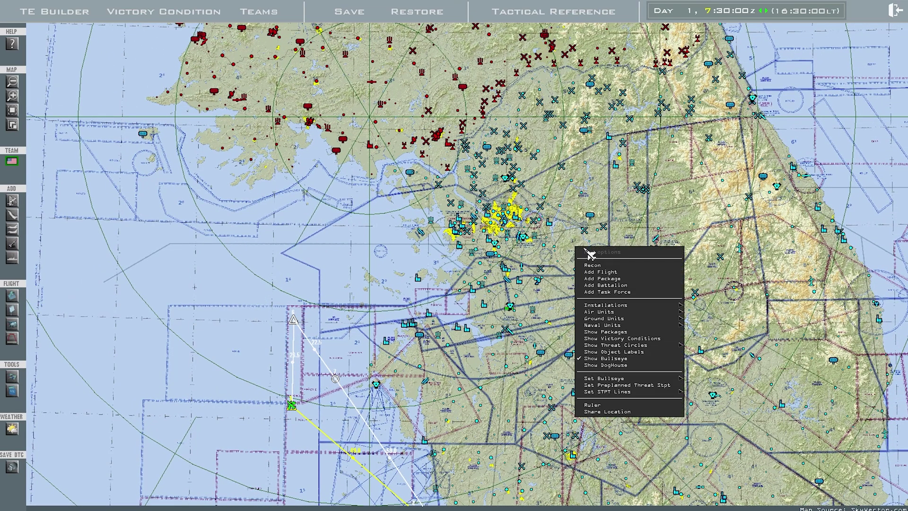
pyautogui.click(633, 286)
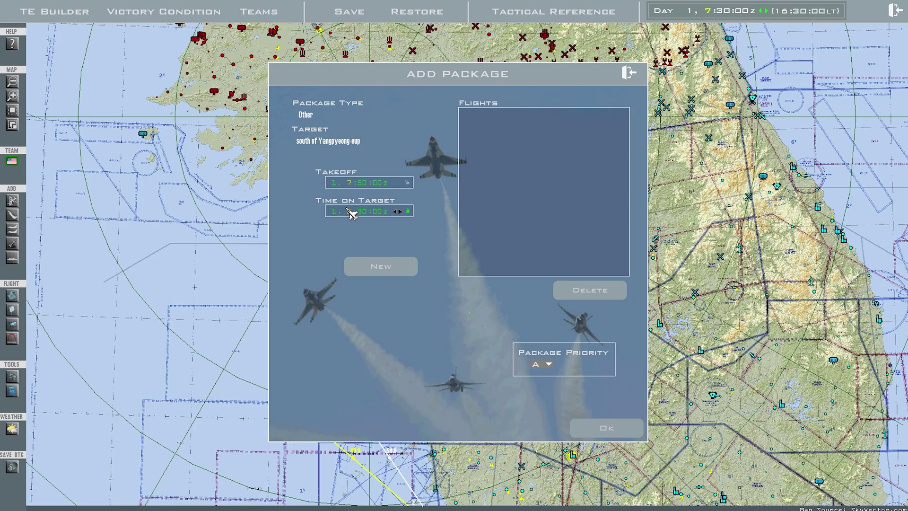
pyautogui.click(396, 211)
# Add a KC-10 Extender tanker flight based at Gunsan AB (RKJK) to the package.
pyautogui.click(395, 274)
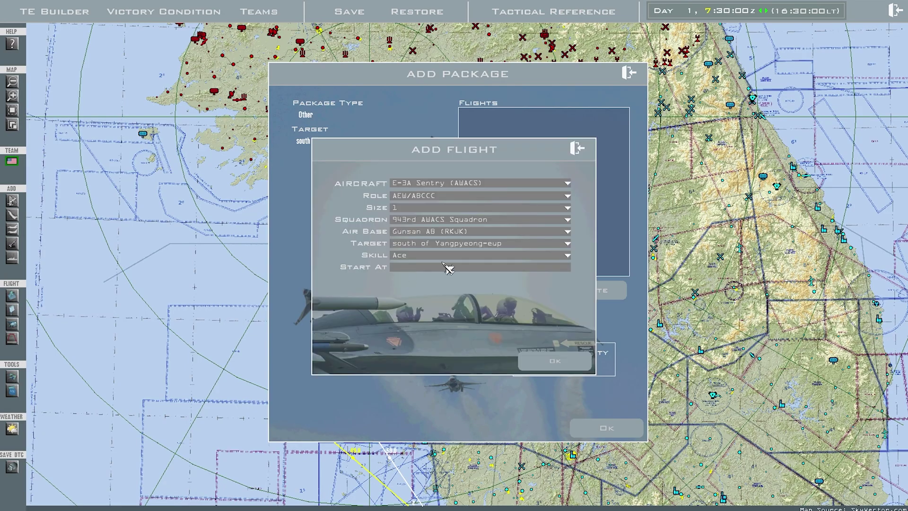
pyautogui.click(480, 188)
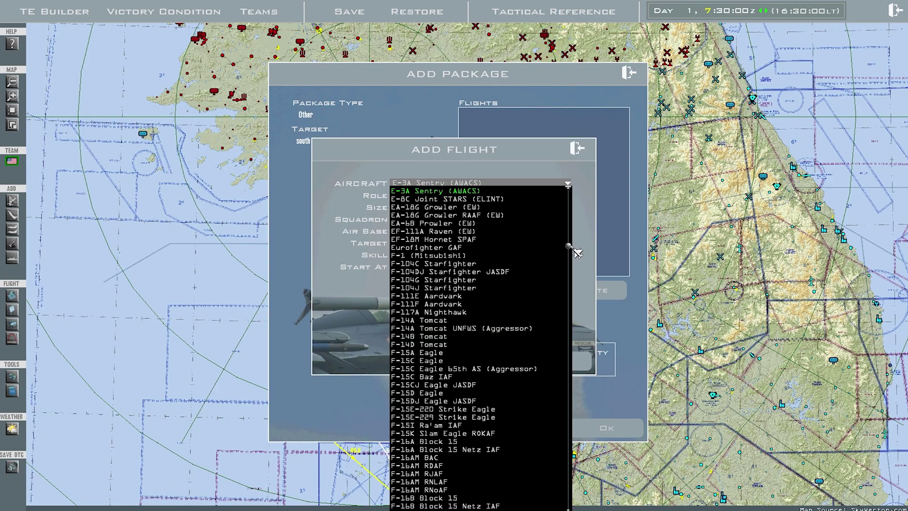
pyautogui.scroll(-5, 571, 255)
pyautogui.moveTo(564, 323); pyautogui.dragTo(553, 393)
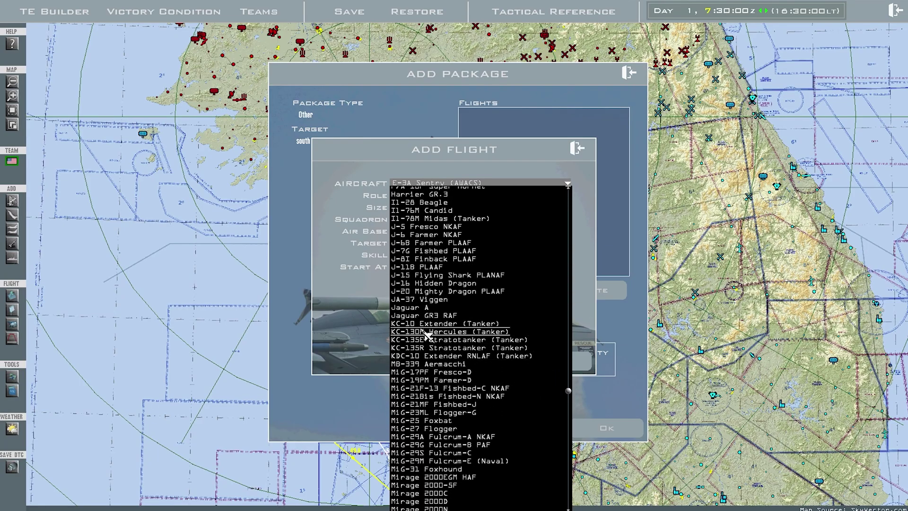
pyautogui.click(419, 326)
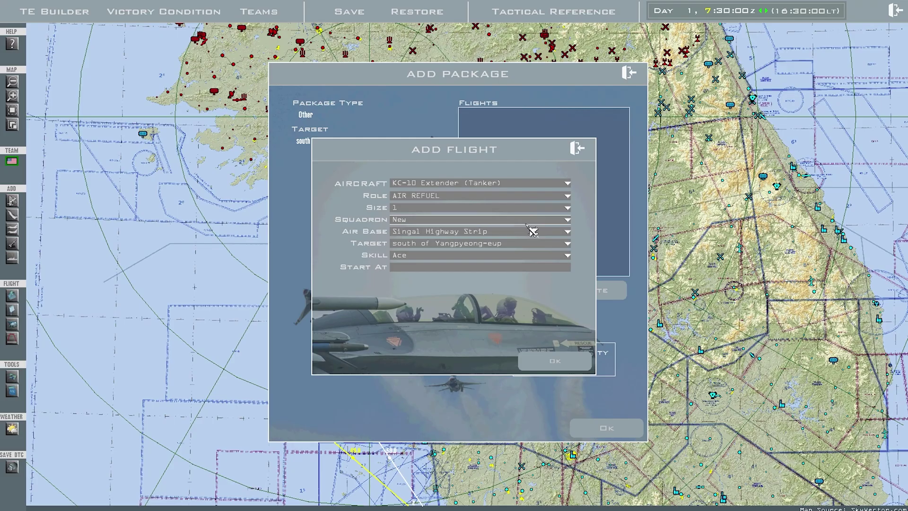
pyautogui.click(437, 234)
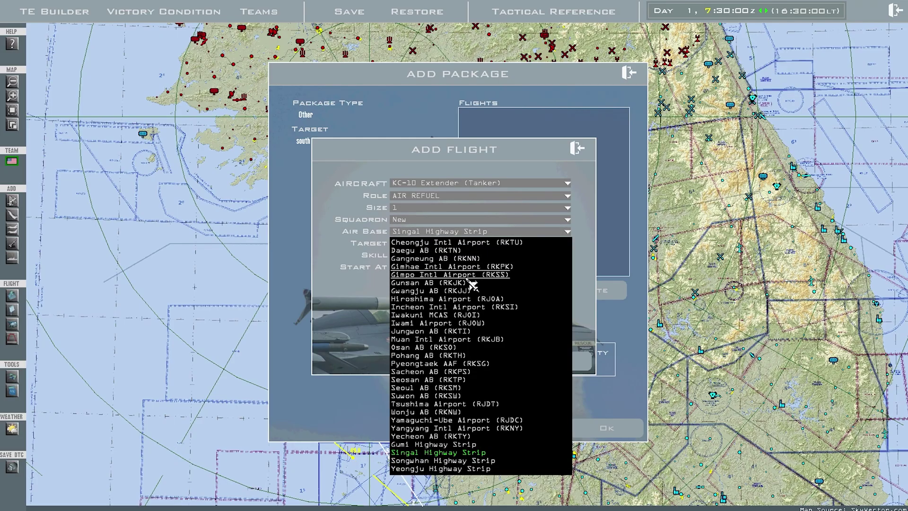
pyautogui.click(429, 285)
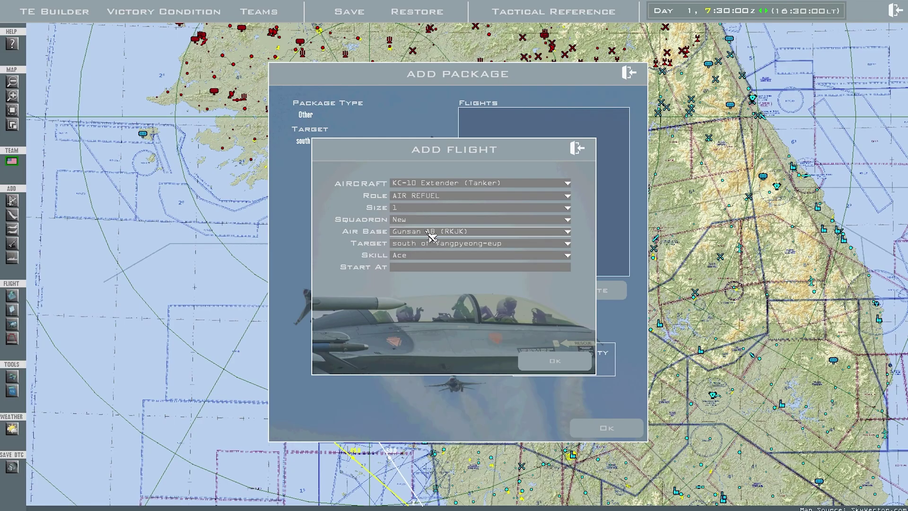
pyautogui.click(558, 364)
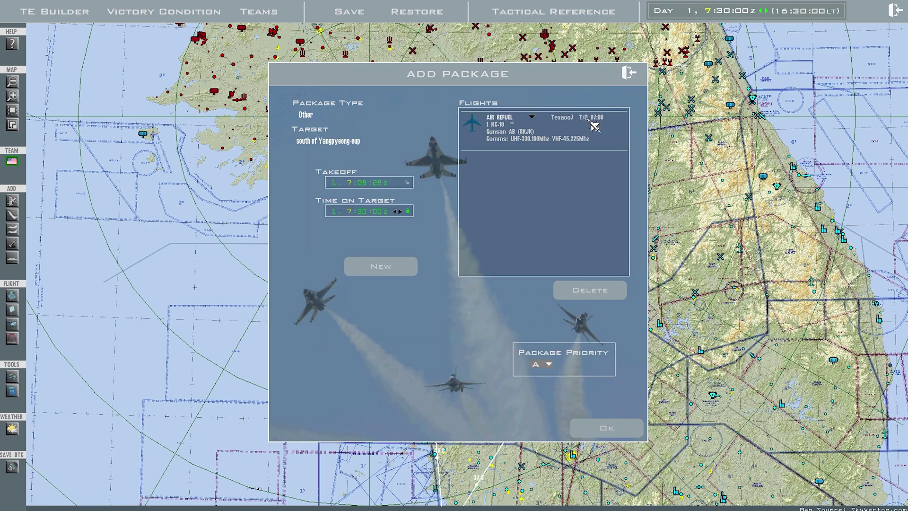
# Commit the tanker package and start a new package targeting Nuchon-ni Airbase.
pyautogui.click(608, 428)
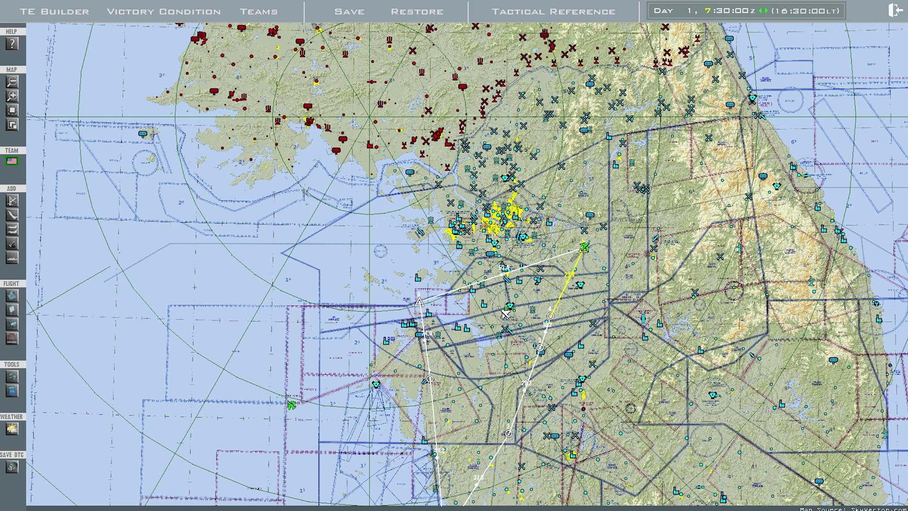
pyautogui.moveTo(503, 300); pyautogui.dragTo(544, 300)
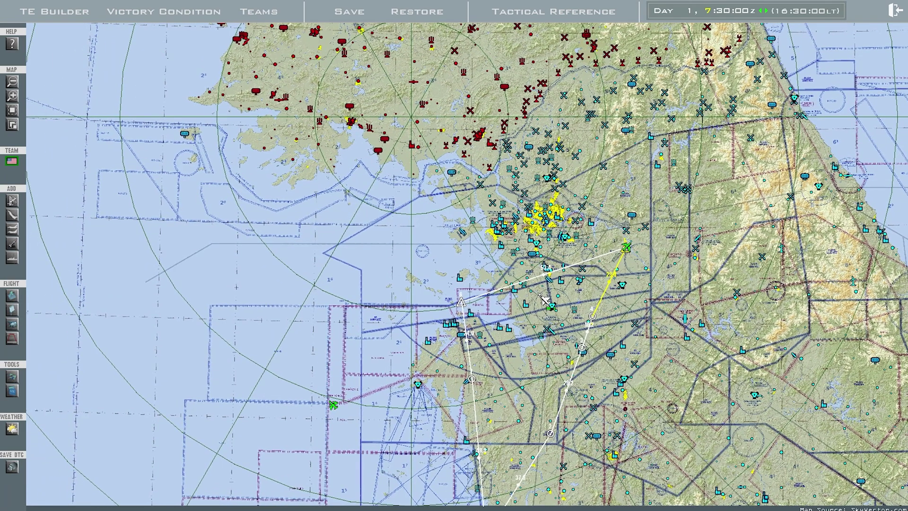
pyautogui.scroll(2, 544, 299)
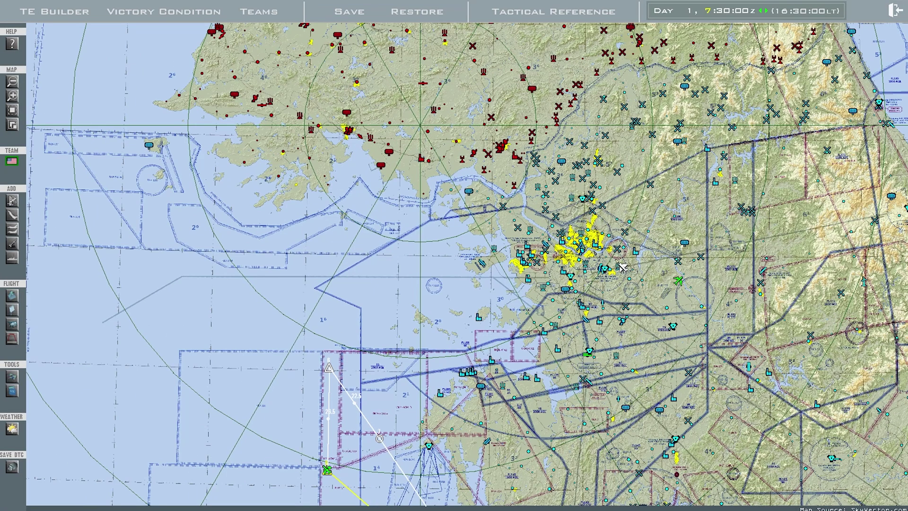
pyautogui.press('Up')
pyautogui.press('Left')
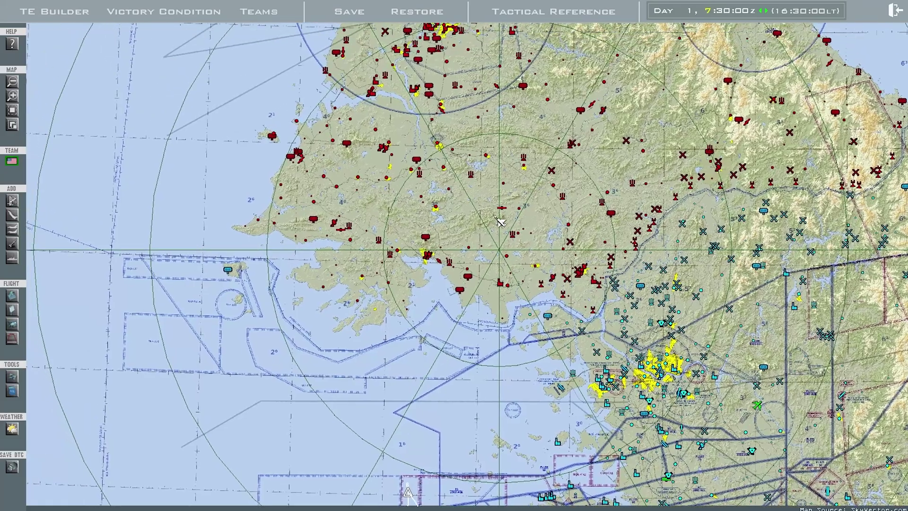
pyautogui.rightClick(505, 211)
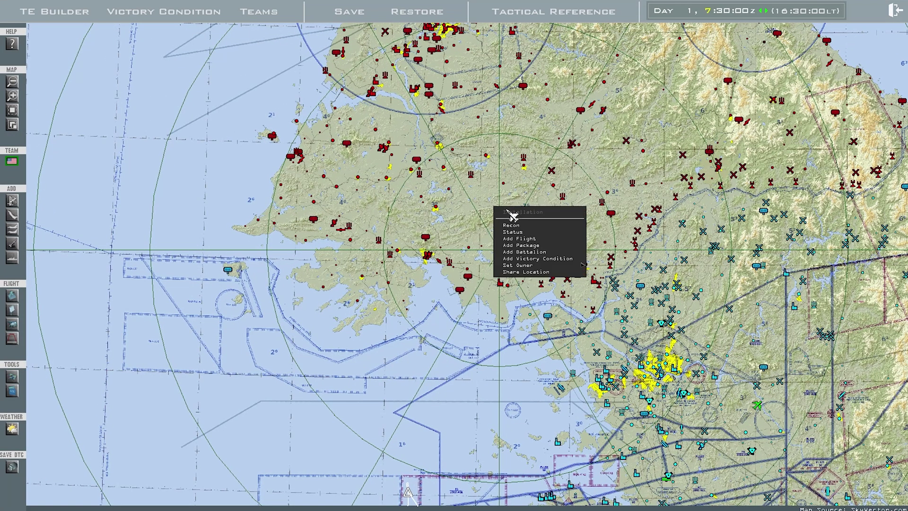
pyautogui.click(525, 245)
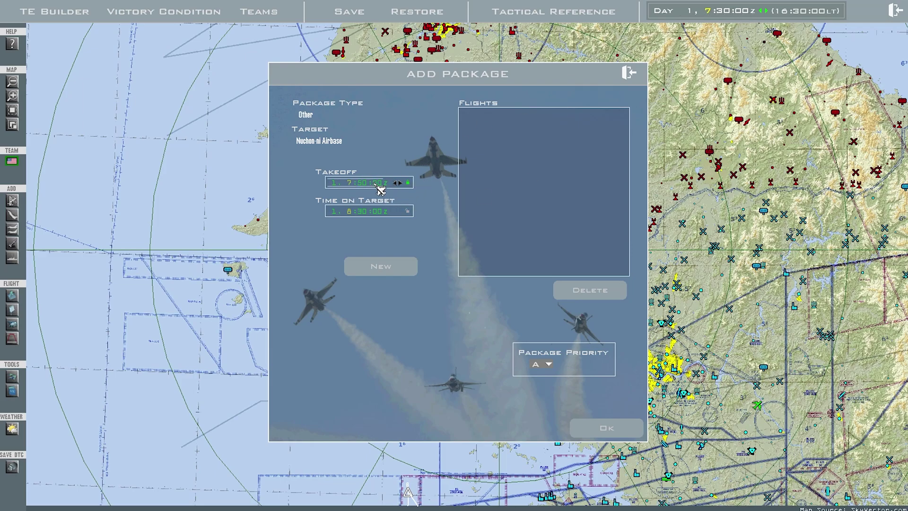
# Add a four-ship F-16CM Block 50 OCA STRIKE flight from Osan AB with Ace pilots.
pyautogui.click(387, 274)
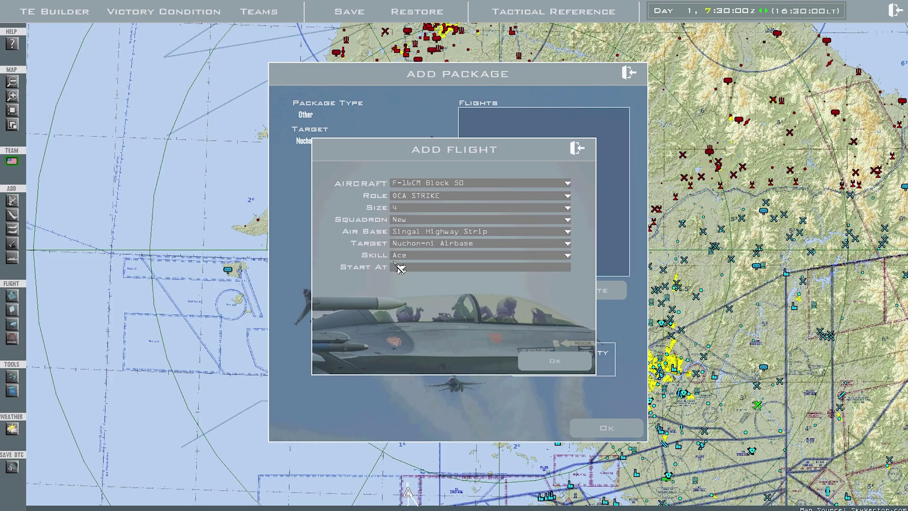
pyautogui.click(478, 185)
pyautogui.scroll(2, 456, 232)
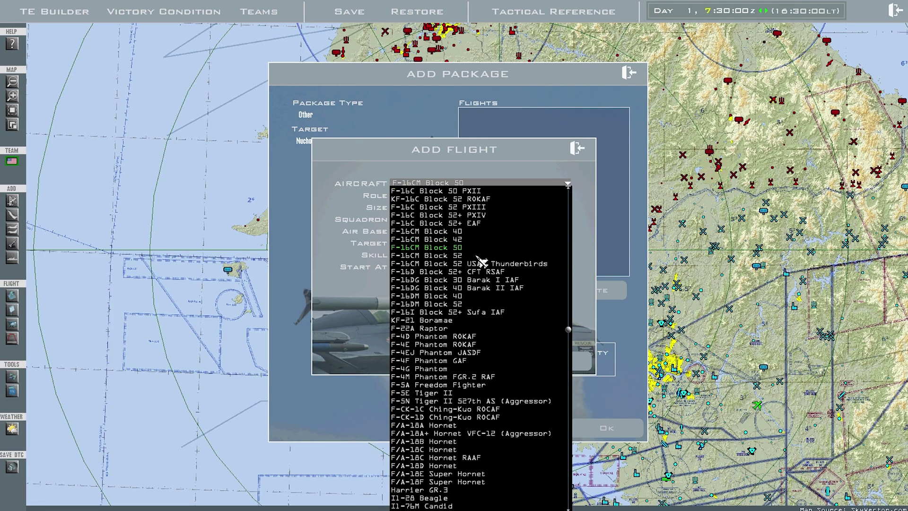
pyautogui.click(453, 248)
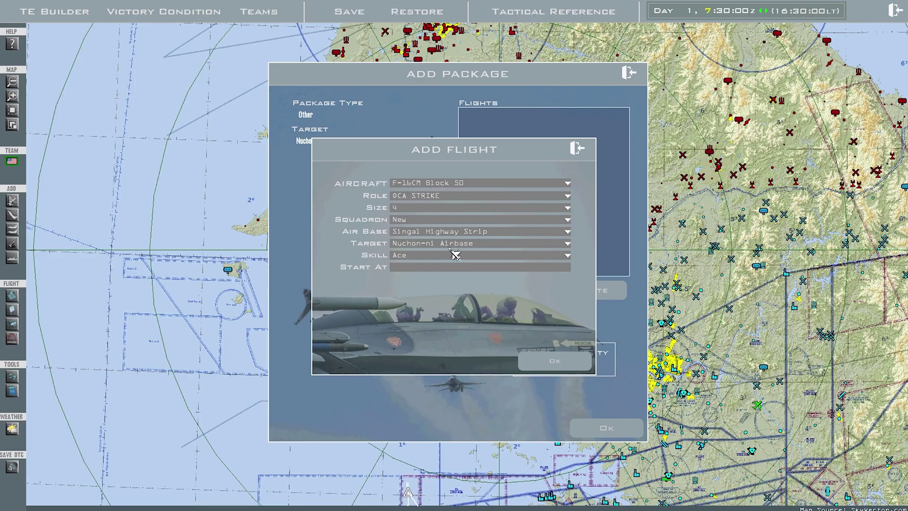
pyautogui.click(430, 197)
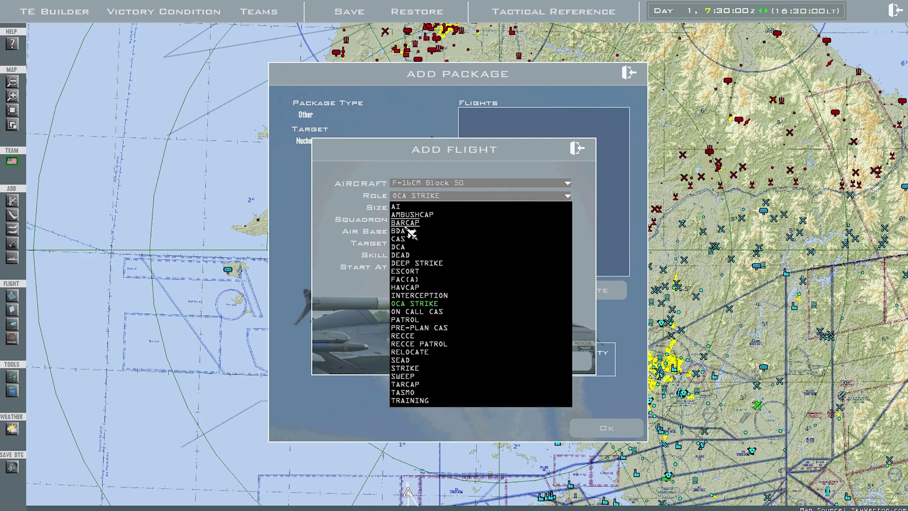
pyautogui.click(415, 303)
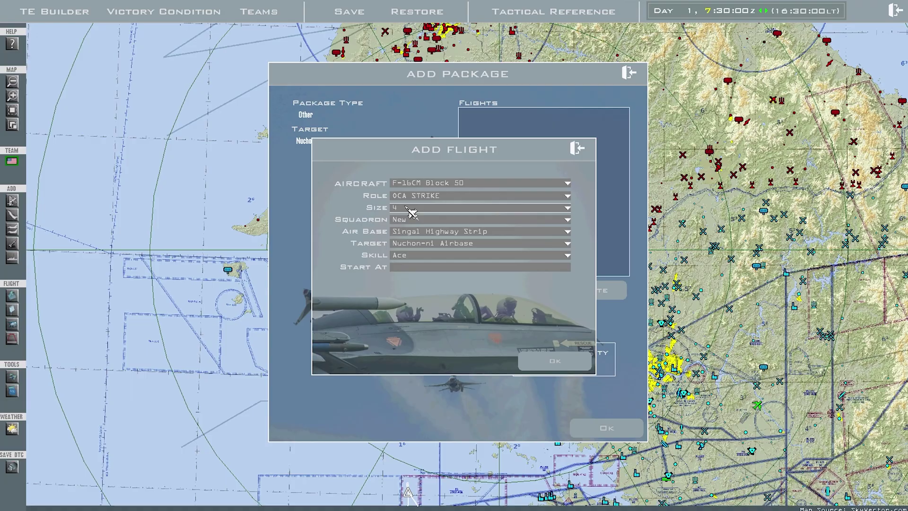
pyautogui.click(548, 231)
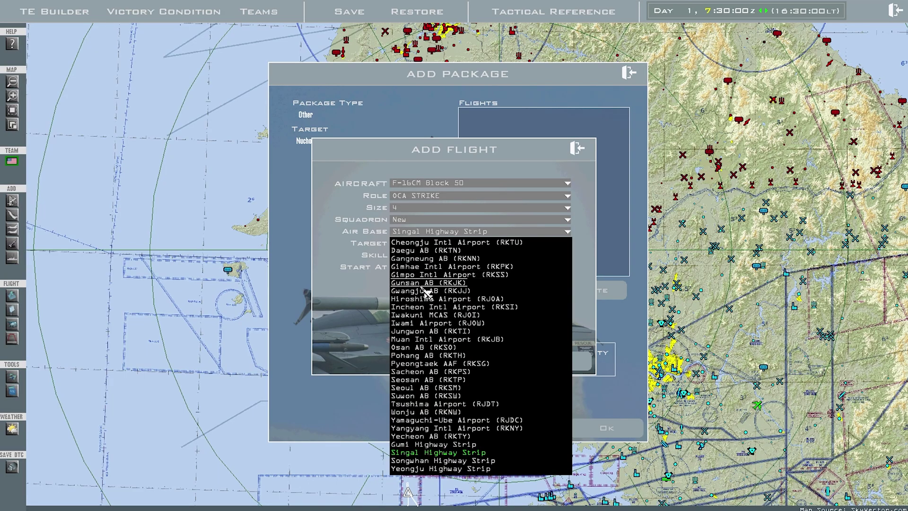
pyautogui.click(426, 349)
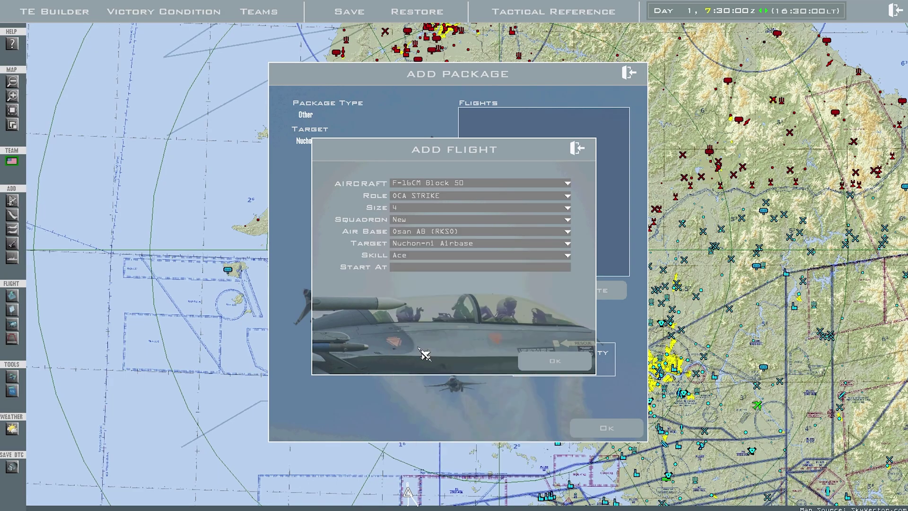
pyautogui.click(419, 258)
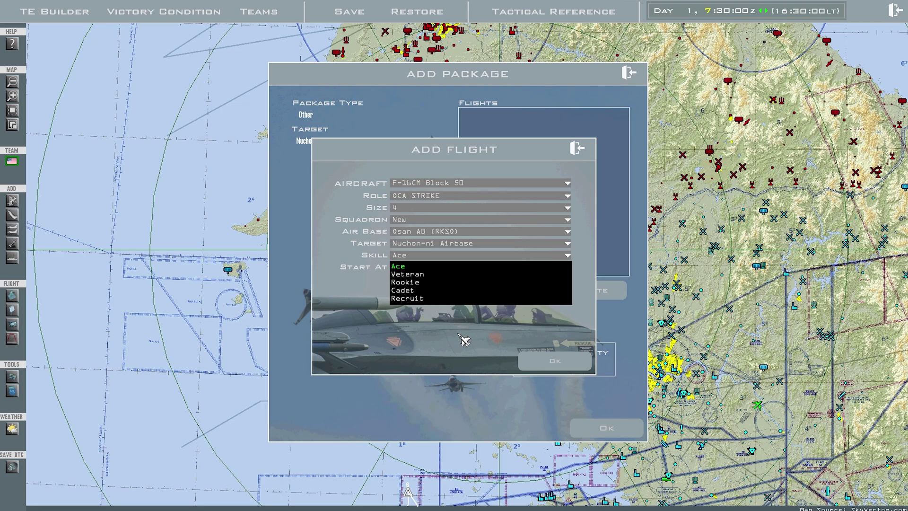
pyautogui.click(555, 361)
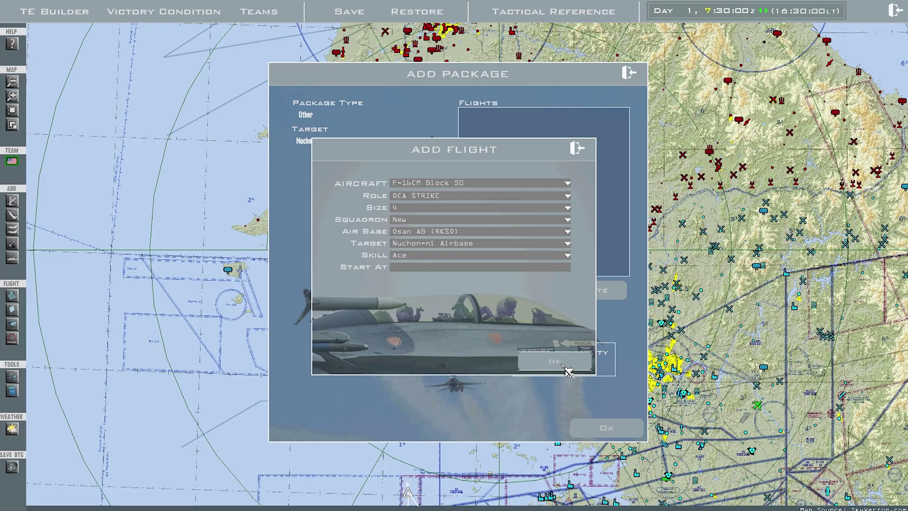
pyautogui.click(555, 361)
# Start a new F-15C Eagle flight in the strike package with the ESCORT role.
pyautogui.moveTo(888, 289); pyautogui.dragTo(879, 298)
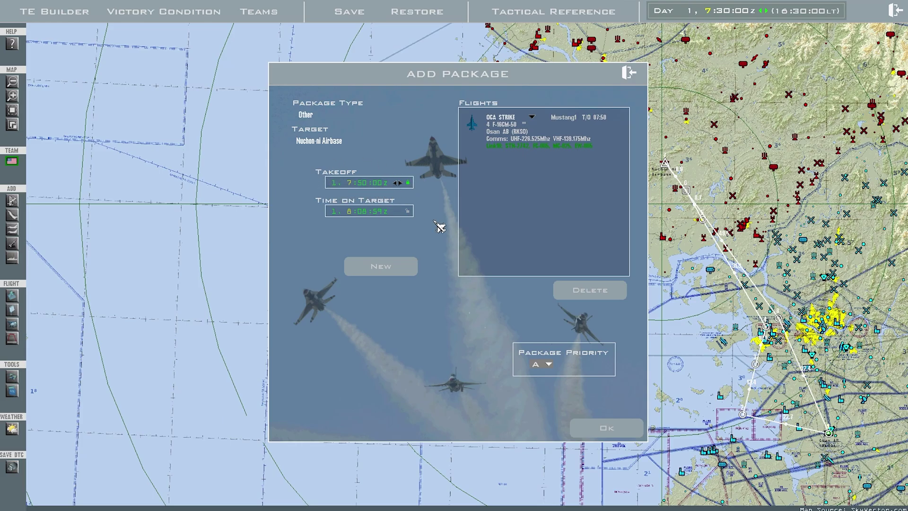
pyautogui.click(392, 268)
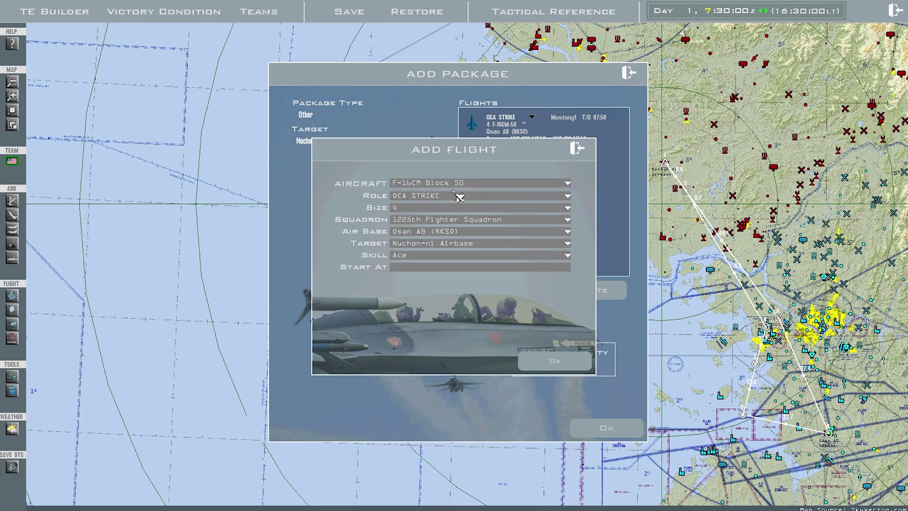
pyautogui.click(468, 185)
pyautogui.moveTo(570, 342); pyautogui.dragTo(559, 260)
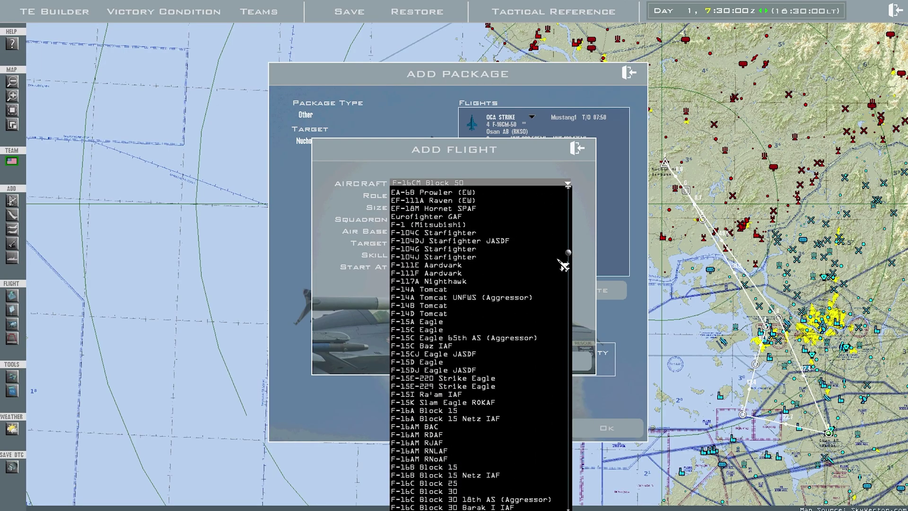
pyautogui.click(430, 331)
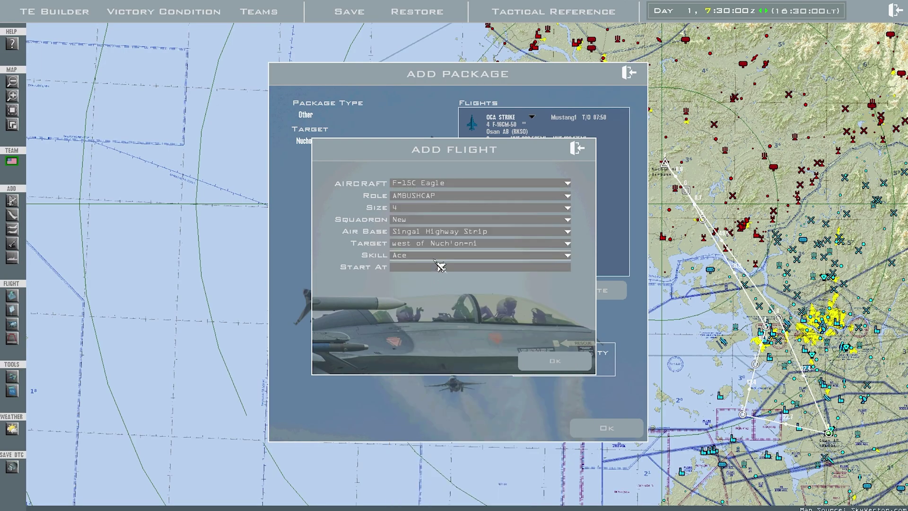
pyautogui.click(453, 198)
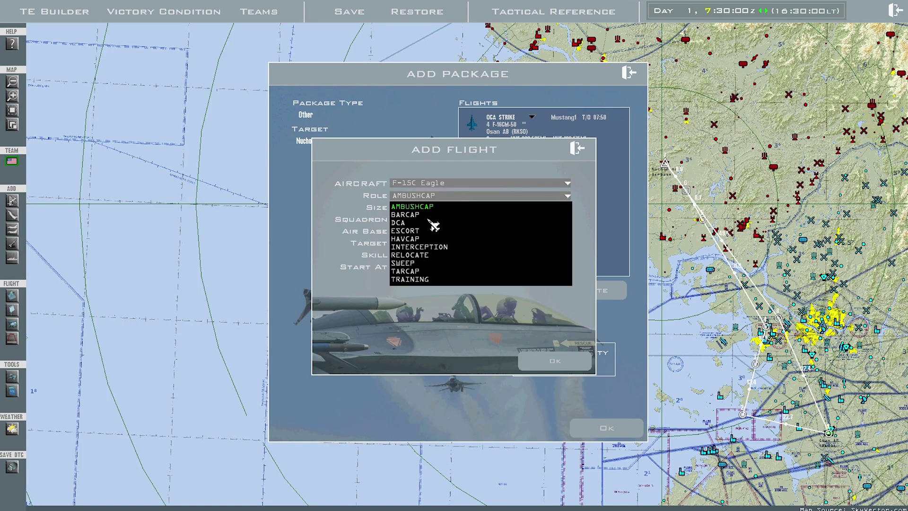
pyautogui.click(416, 231)
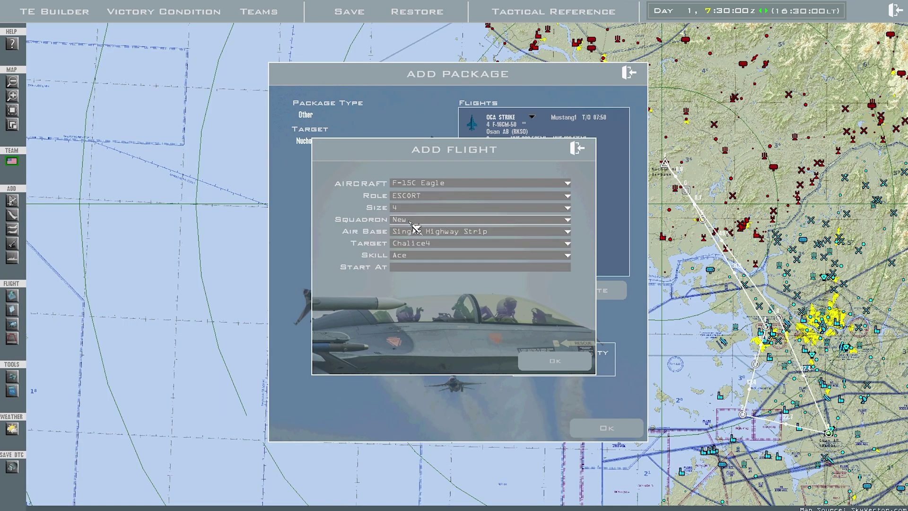
# Base the escort at Osan AB, assign it to Mustang1, and commit the package.
pyautogui.click(463, 235)
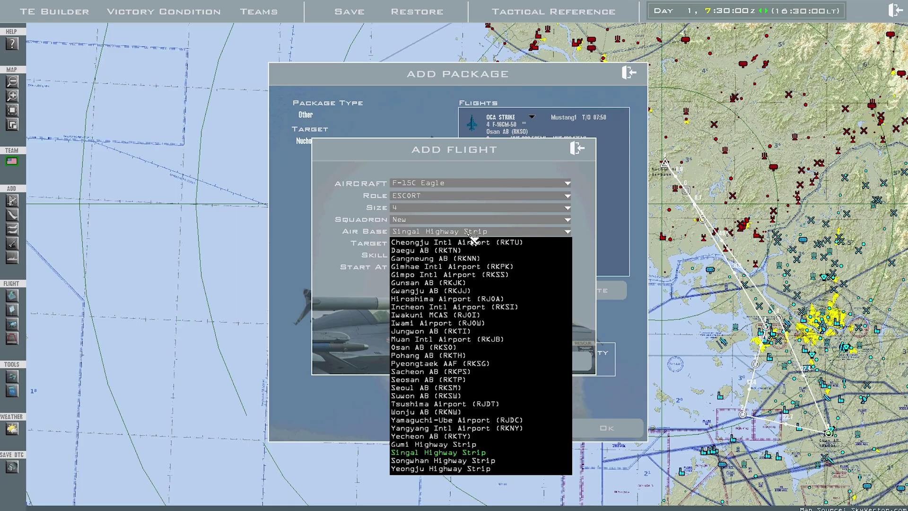
pyautogui.click(424, 352)
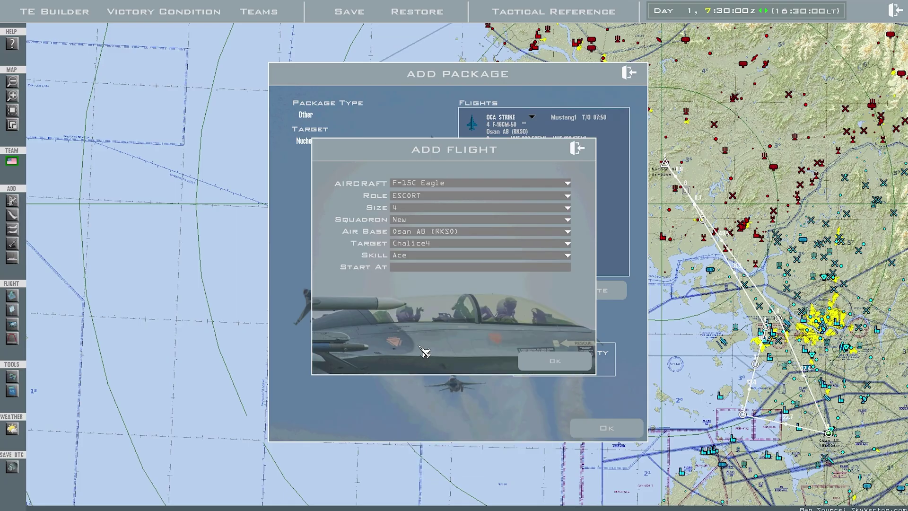
pyautogui.click(417, 244)
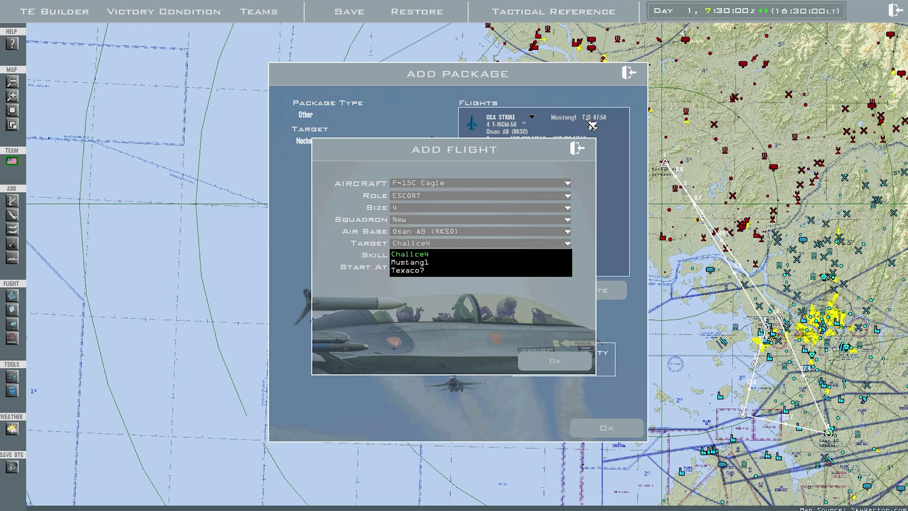
pyautogui.click(422, 263)
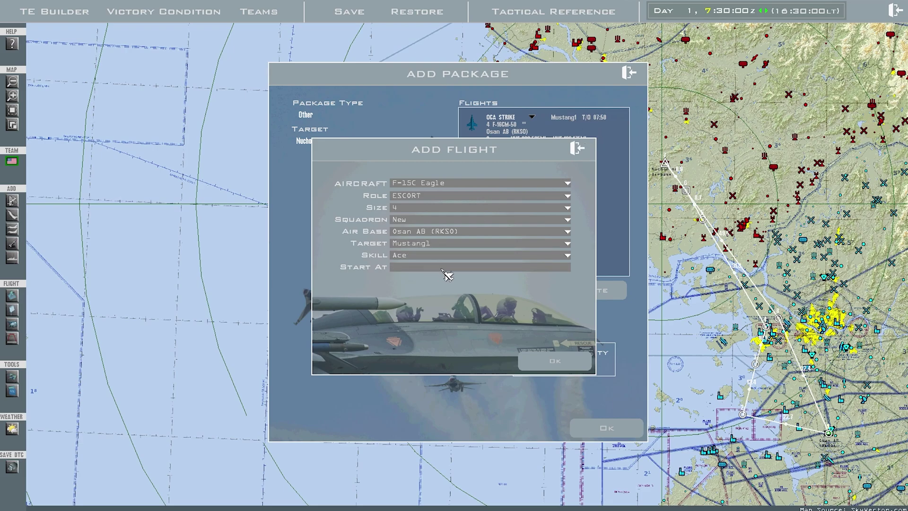
pyautogui.click(556, 362)
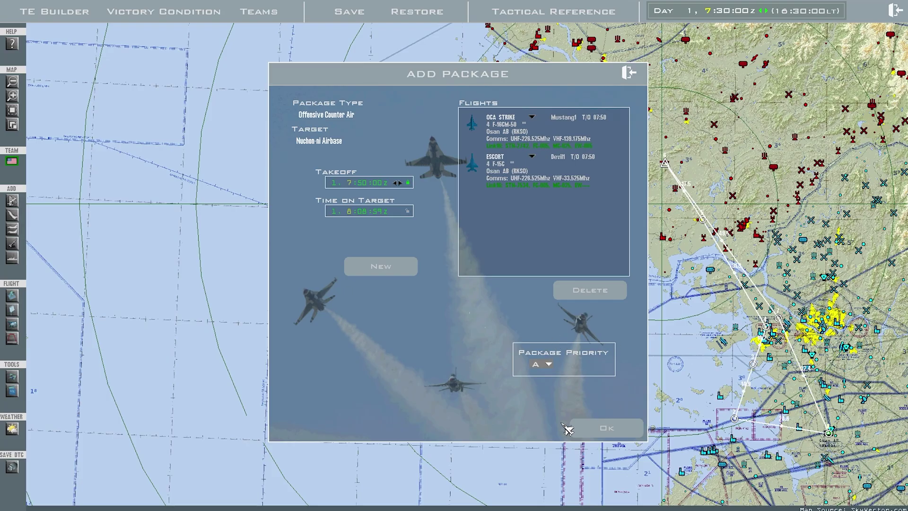
pyautogui.click(603, 427)
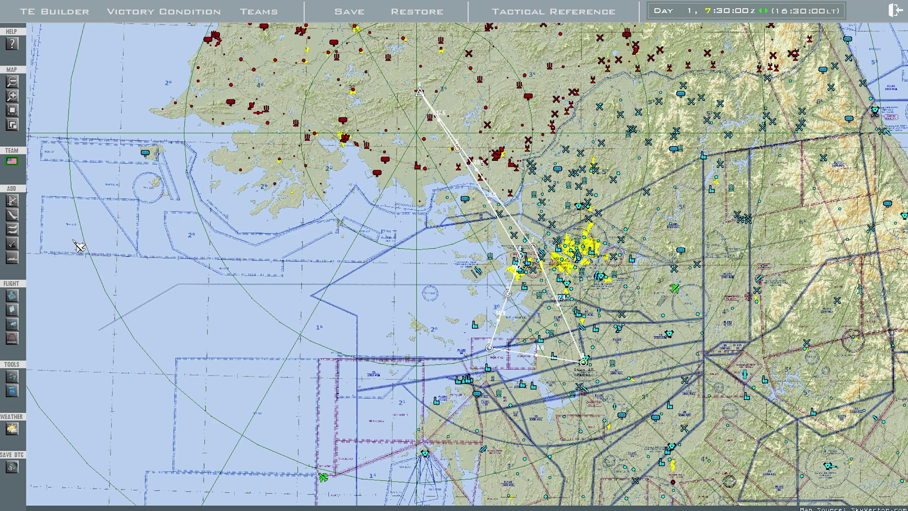
# In the Air Tasking Order, select the OCA STRIKE flight under U.S. > Offensive Counter Air > PKG 1223.
pyautogui.click(12, 390)
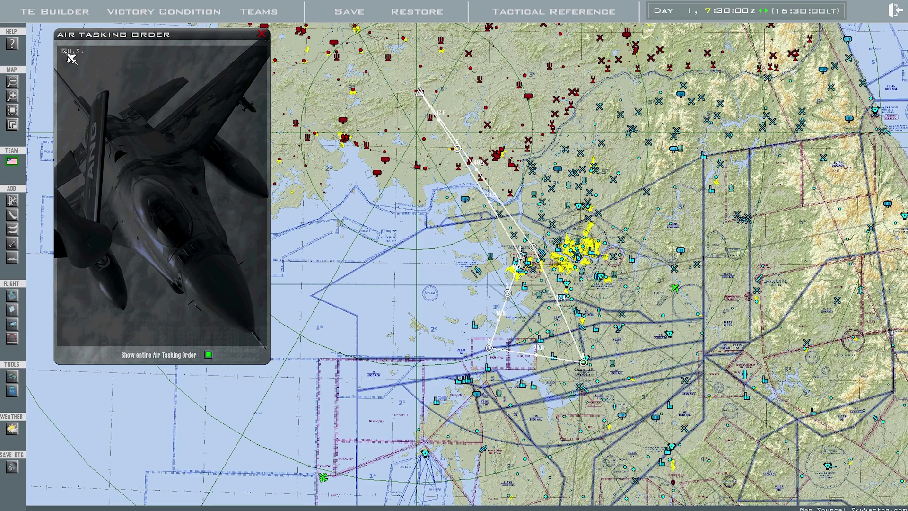
pyautogui.click(68, 52)
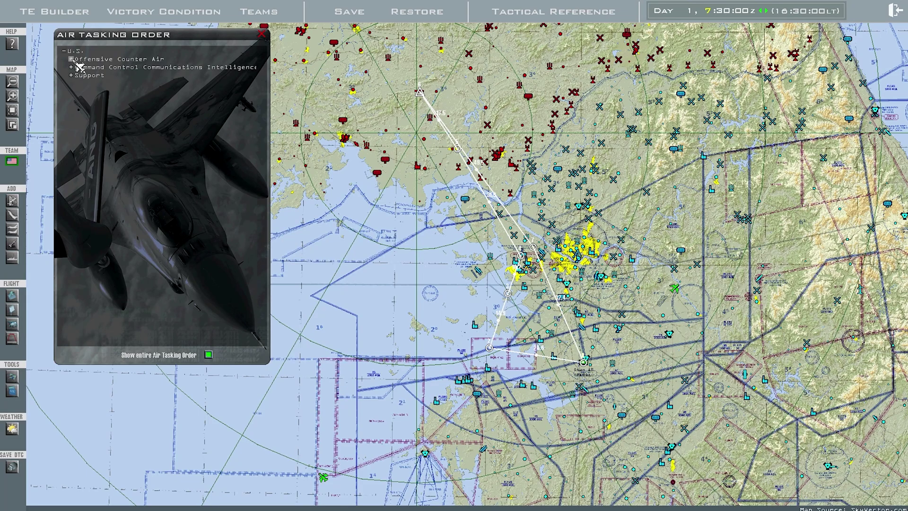
pyautogui.click(71, 60)
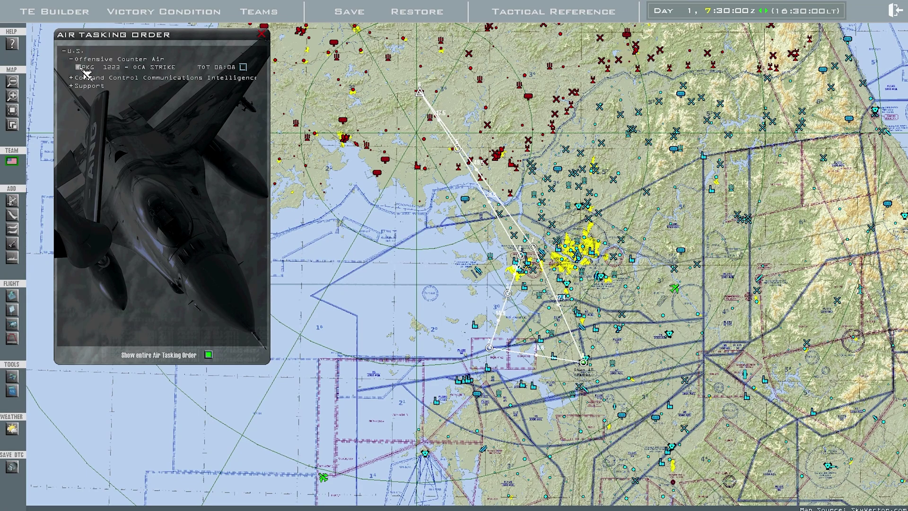
pyautogui.click(79, 67)
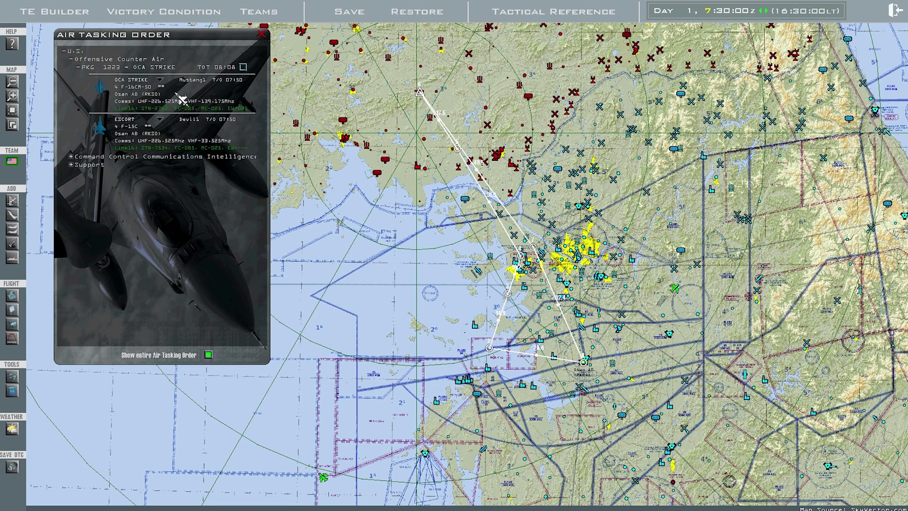
pyautogui.click(204, 100)
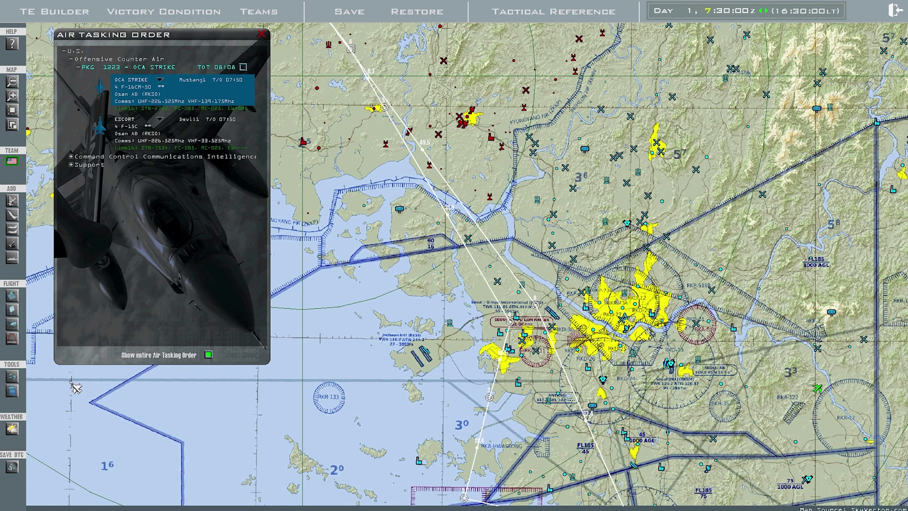
# Trial AIM-120C and AIM-9X on Mustang1's station 1, then restore AIM-120B and accept the loadout.
pyautogui.click(14, 325)
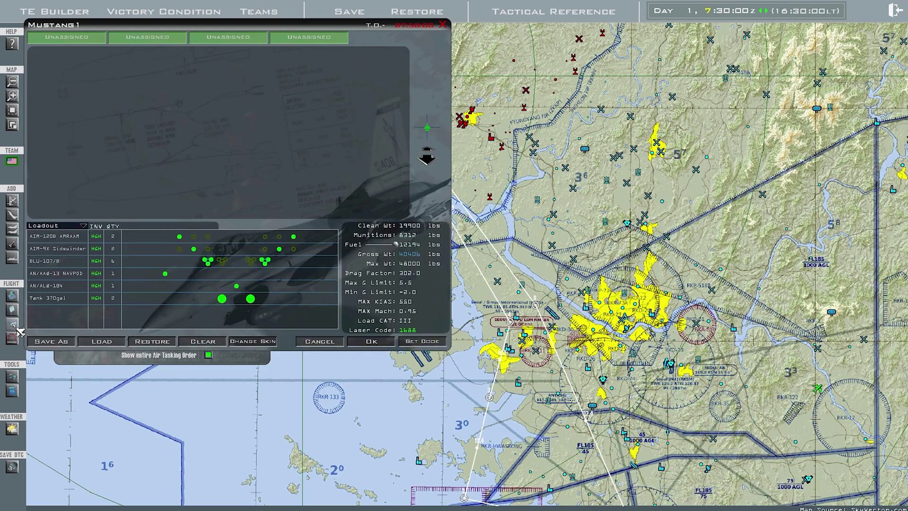
pyautogui.moveTo(201, 28); pyautogui.dragTo(248, 51)
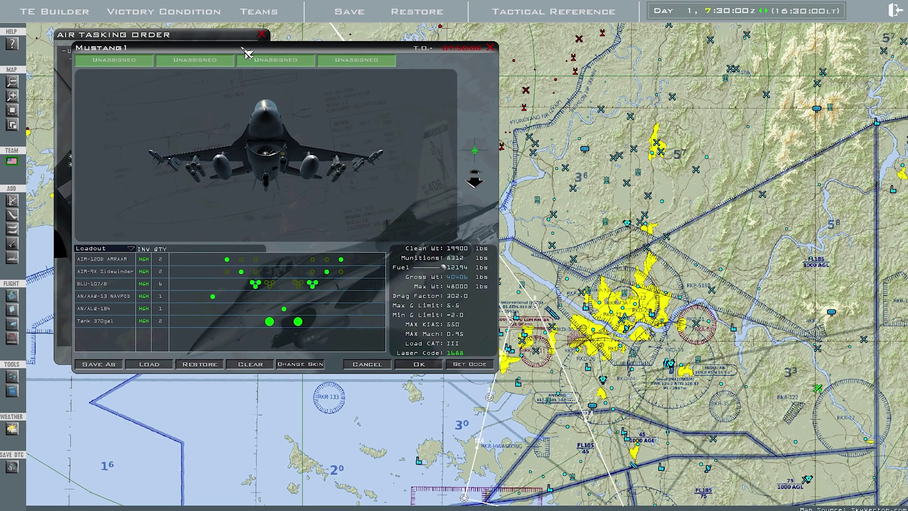
pyautogui.click(127, 250)
pyautogui.click(90, 282)
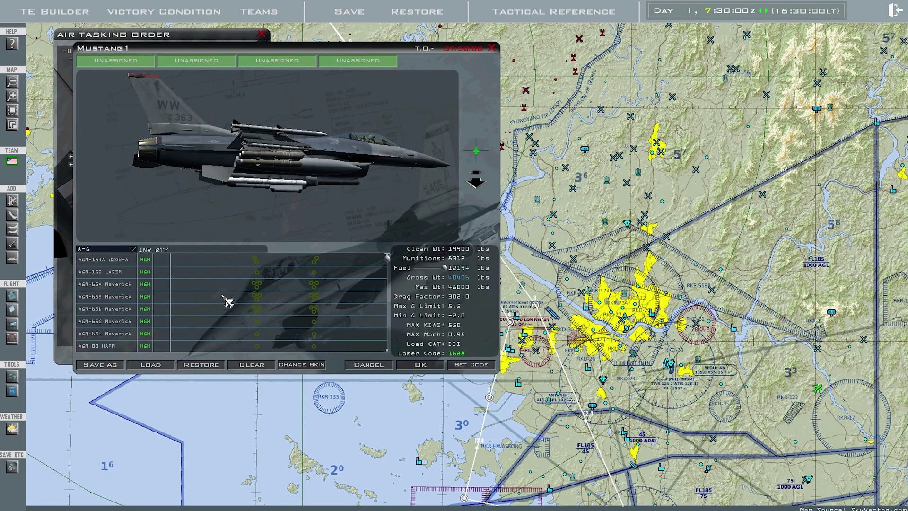
pyautogui.click(106, 249)
pyautogui.click(90, 272)
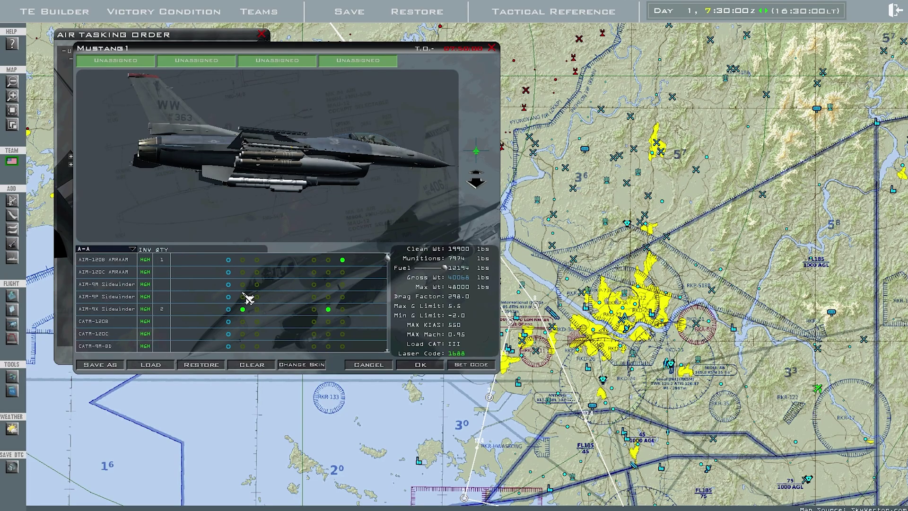
pyautogui.click(229, 272)
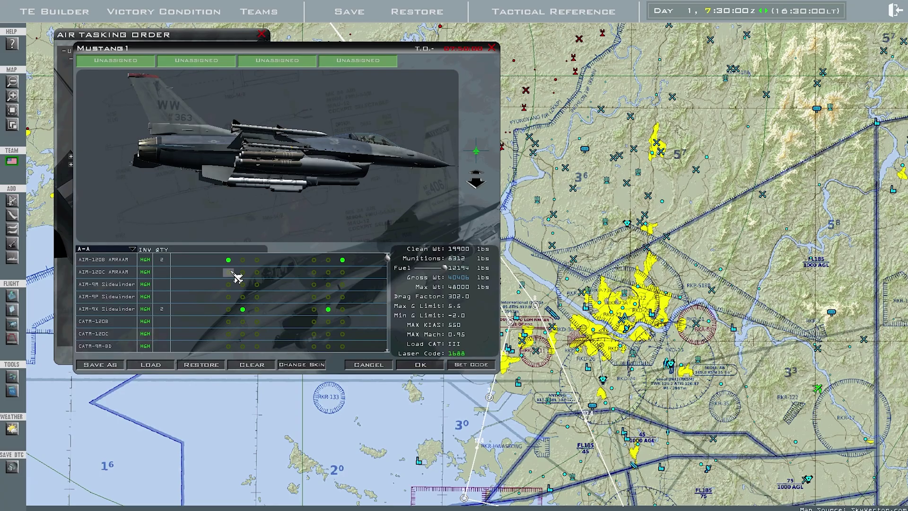
pyautogui.click(229, 309)
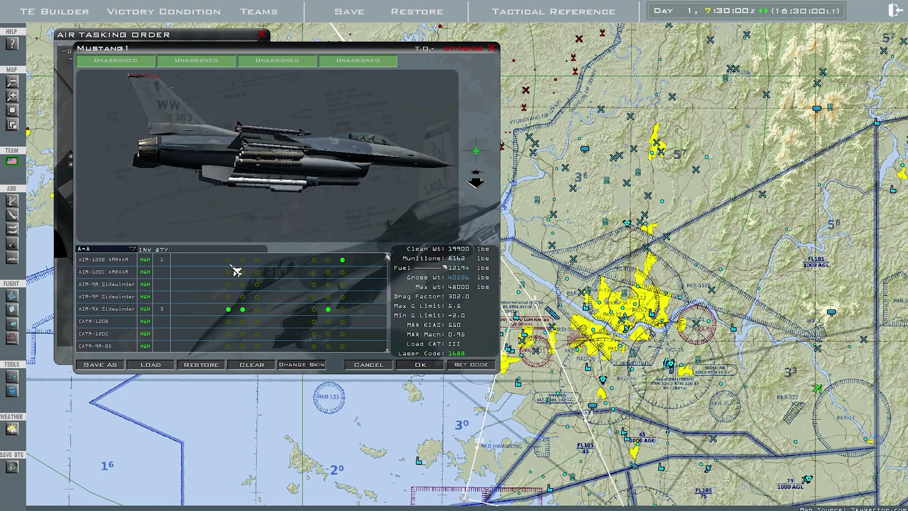
pyautogui.click(229, 261)
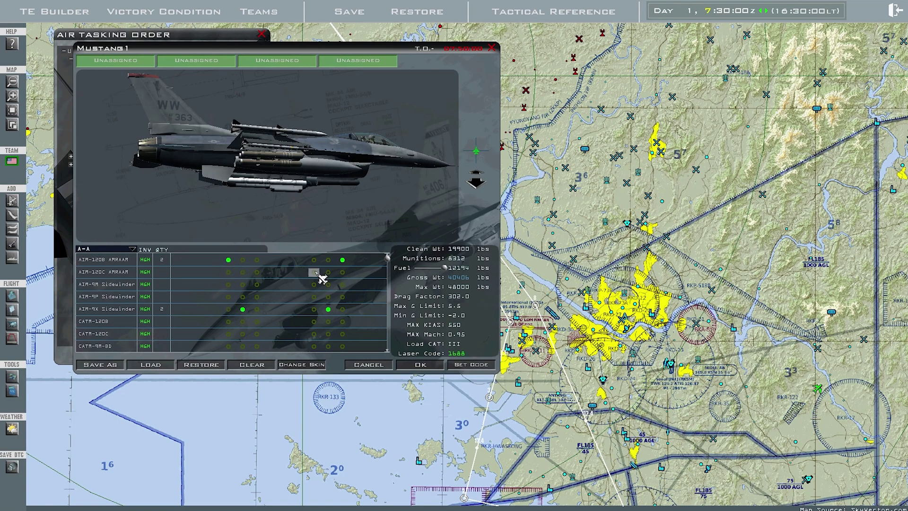
pyautogui.click(421, 365)
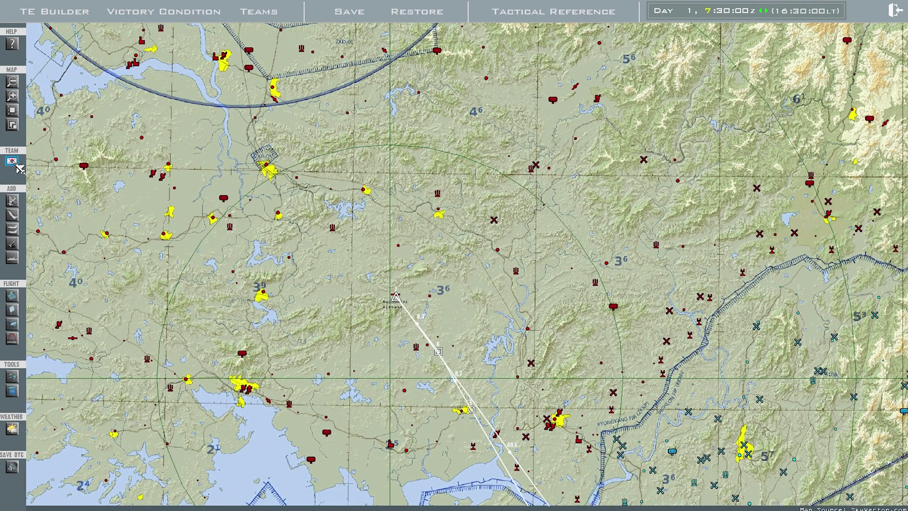
# As the enemy team, add a DPRK Air Defense SA-2 (S-75) battalion at the installation near Nuchon-ni.
pyautogui.click(13, 162)
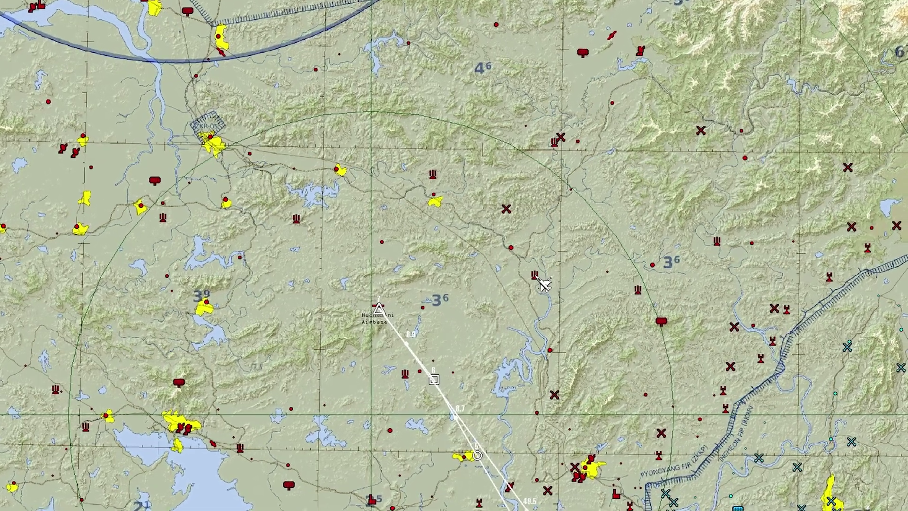
pyautogui.rightClick(522, 278)
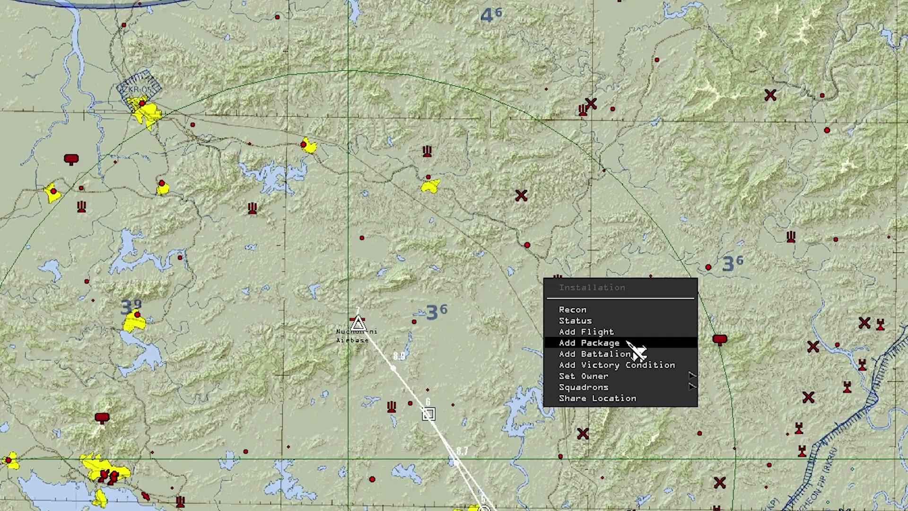
pyautogui.click(634, 354)
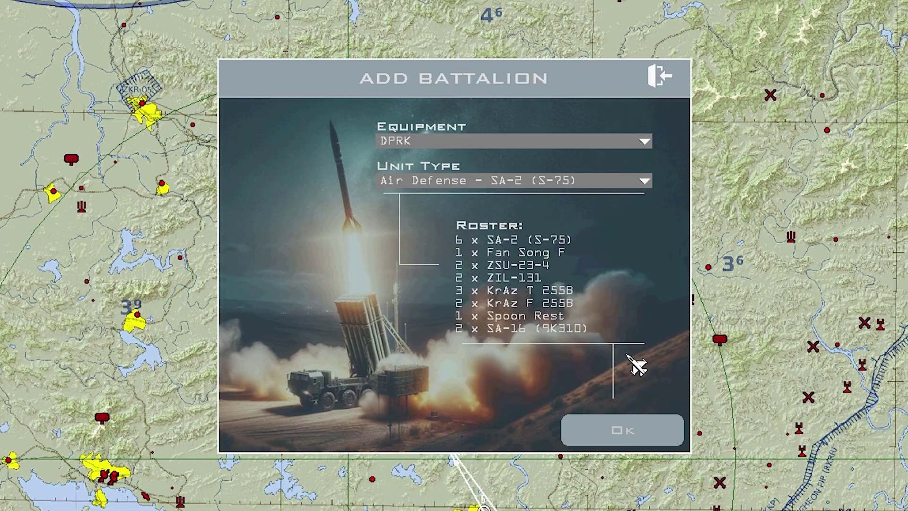
pyautogui.click(420, 142)
pyautogui.click(400, 168)
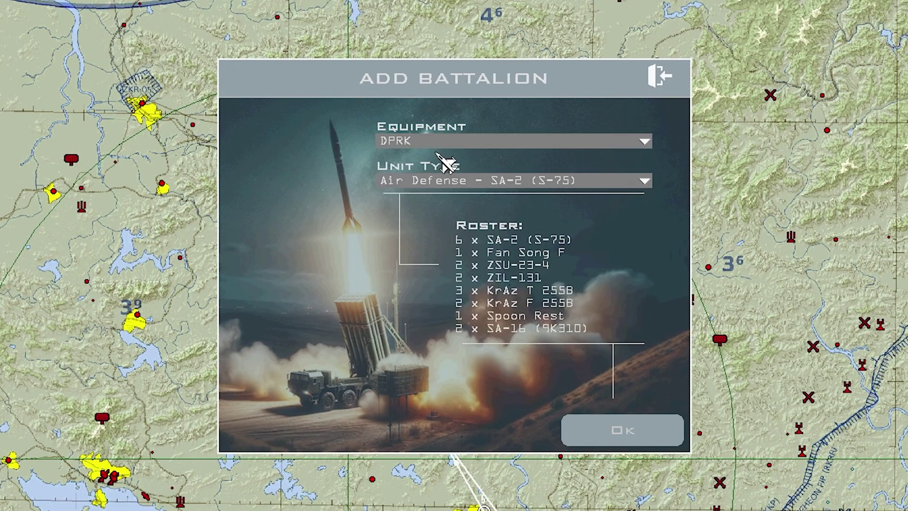
pyautogui.click(548, 185)
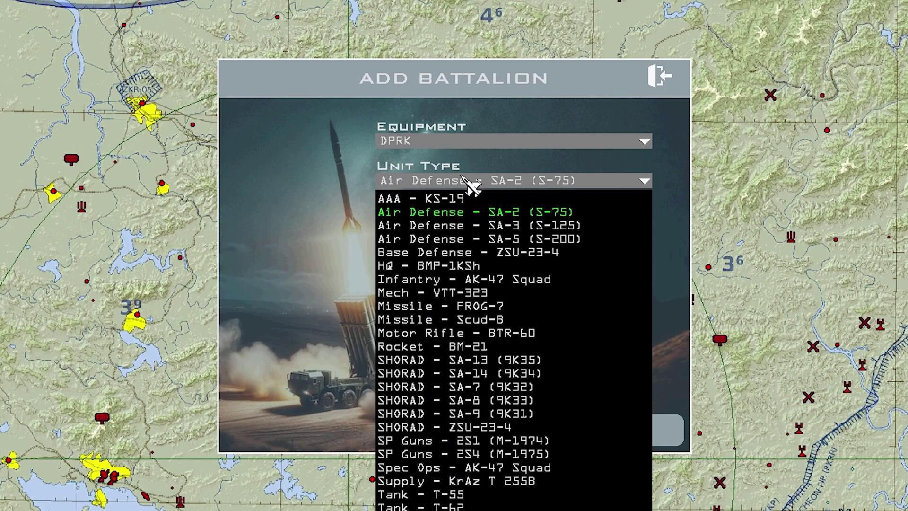
pyautogui.click(534, 212)
pyautogui.click(647, 441)
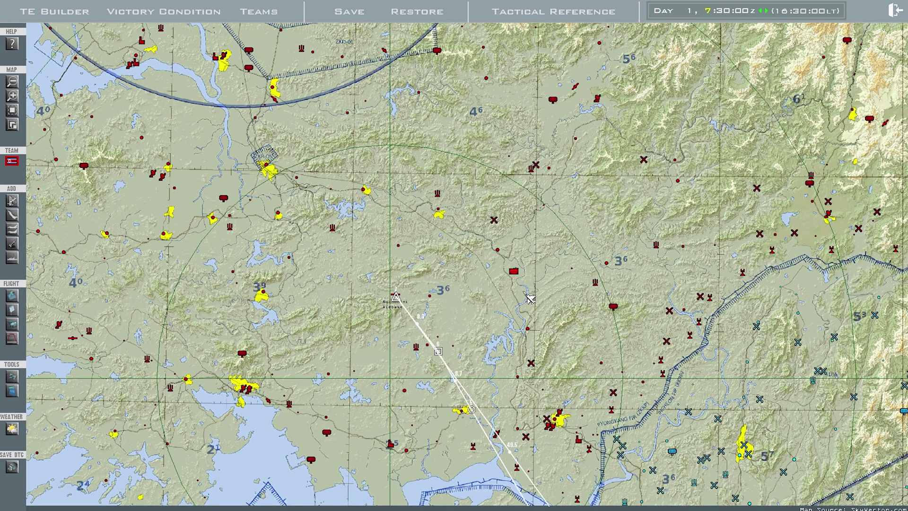
pyautogui.moveTo(492, 311); pyautogui.dragTo(533, 263)
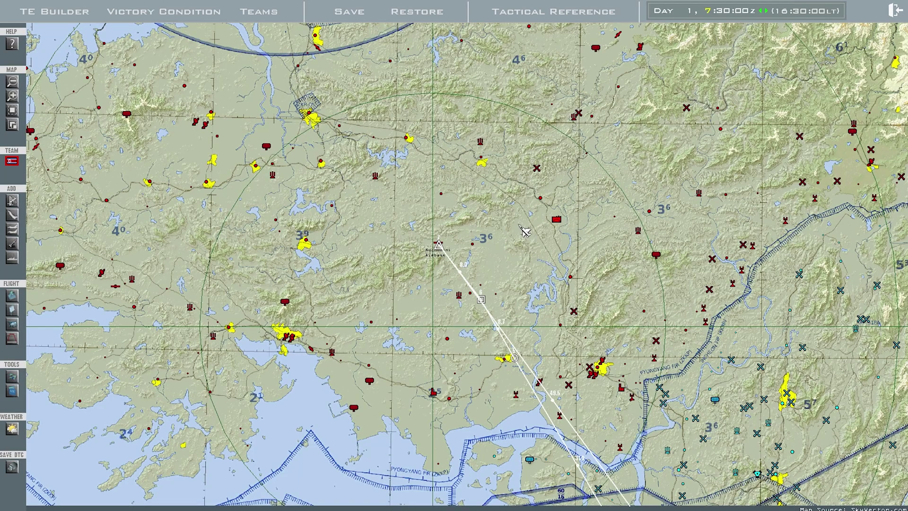
# Place an SA-2 preplanned threat steerpoint and drag its 27 nm ring just east of Nuchon-ni.
pyautogui.rightClick(524, 231)
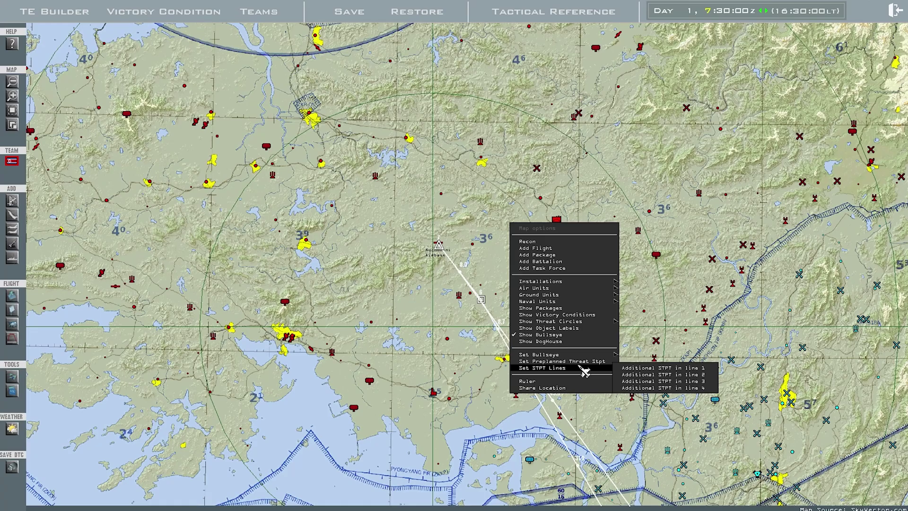
pyautogui.click(584, 369)
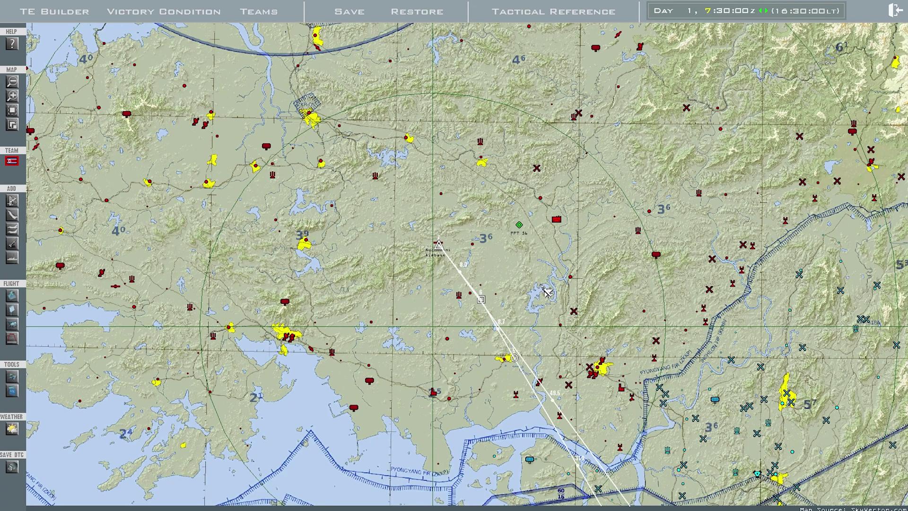
pyautogui.click(520, 226)
pyautogui.click(196, 141)
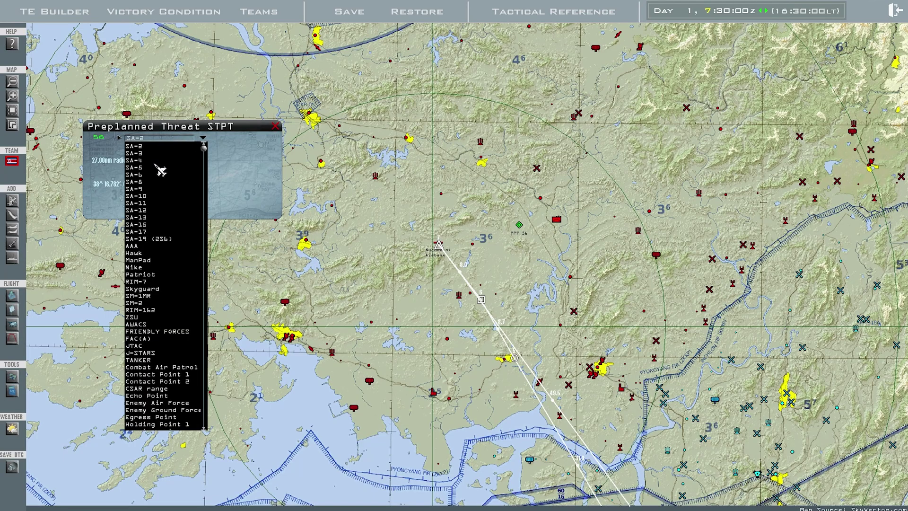
pyautogui.click(141, 153)
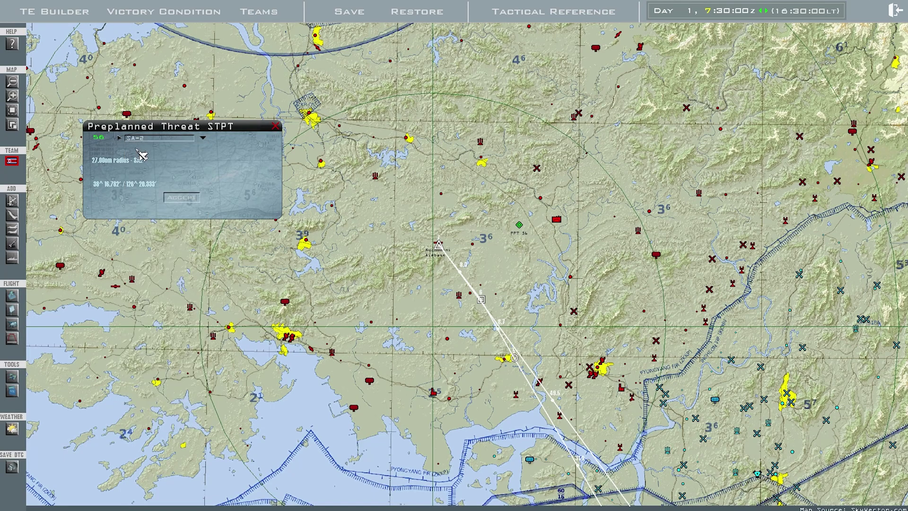
pyautogui.click(183, 197)
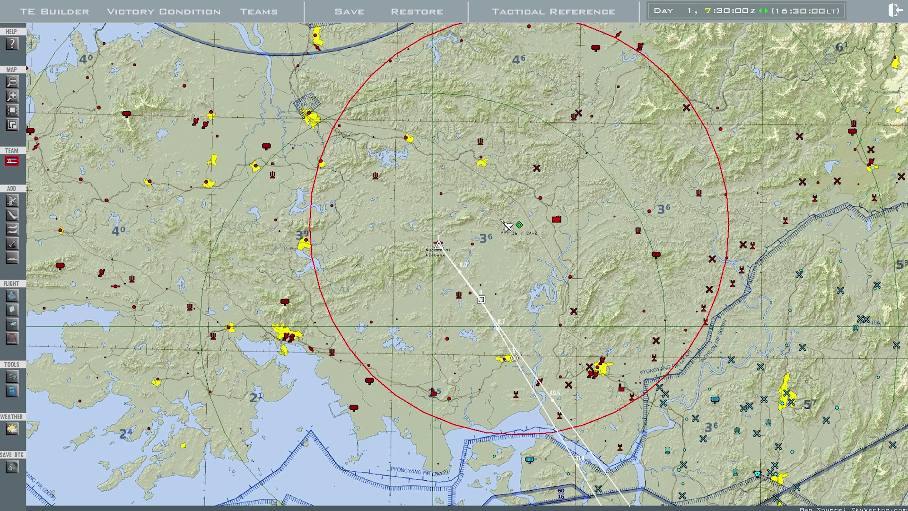
pyautogui.moveTo(503, 223); pyautogui.dragTo(563, 227)
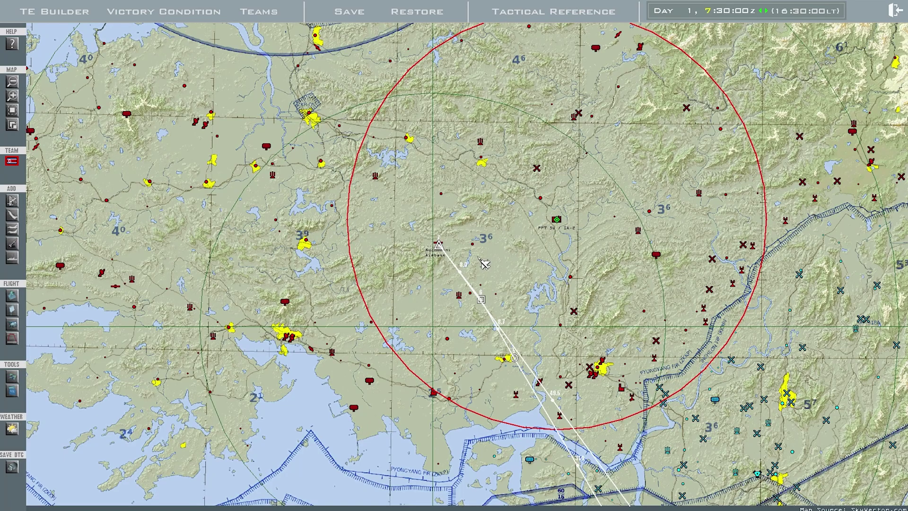
pyautogui.scroll(-2, 483, 263)
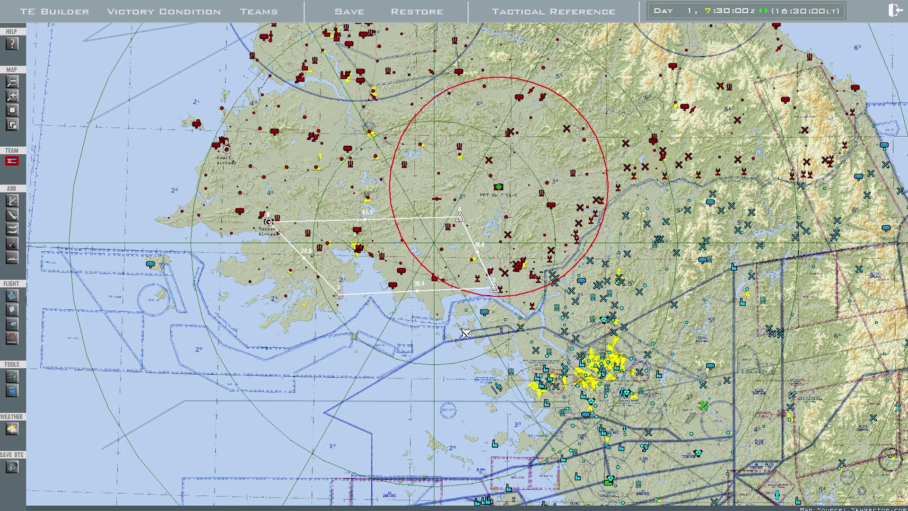
# Draw a three-point STPT line in line 4 heading northeast, nudging the middle point west.
pyautogui.rightClick(410, 329)
pyautogui.moveTo(464, 471)
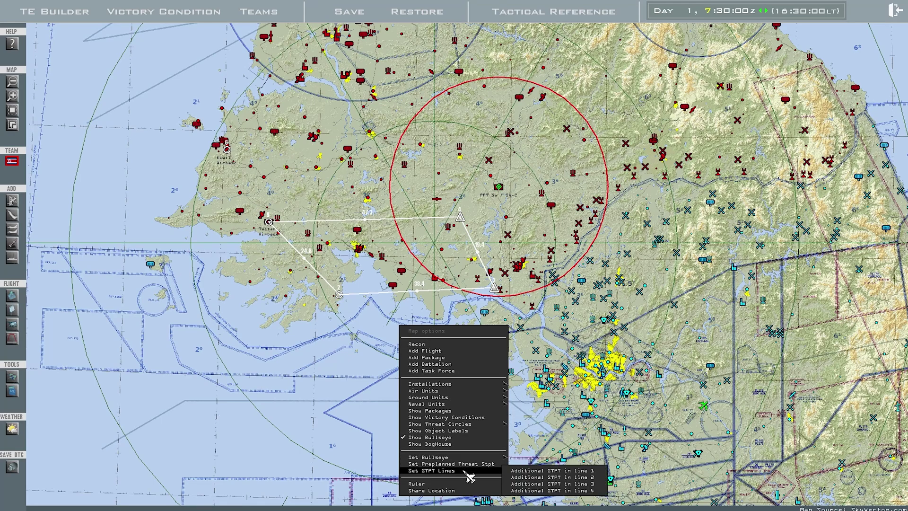
pyautogui.click(591, 492)
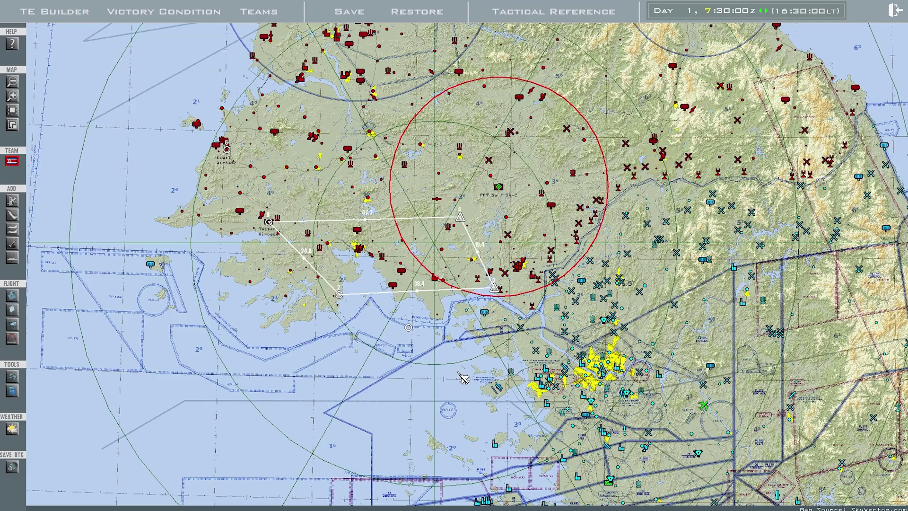
pyautogui.rightClick(549, 292)
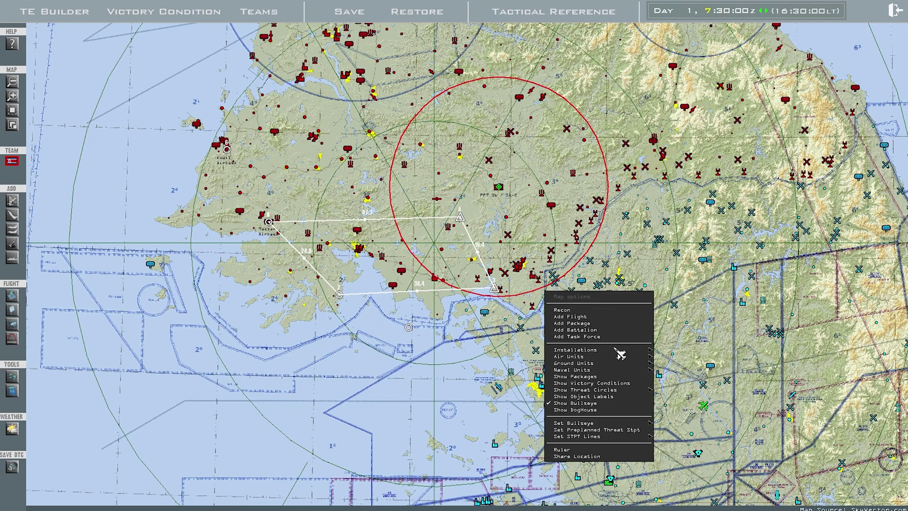
pyautogui.moveTo(626, 430)
pyautogui.click(702, 462)
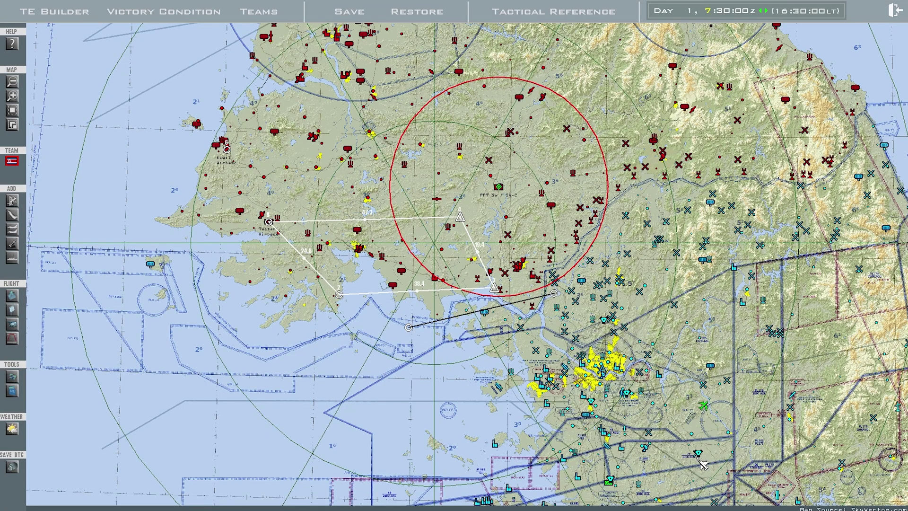
pyautogui.rightClick(618, 192)
pyautogui.moveTo(690, 336)
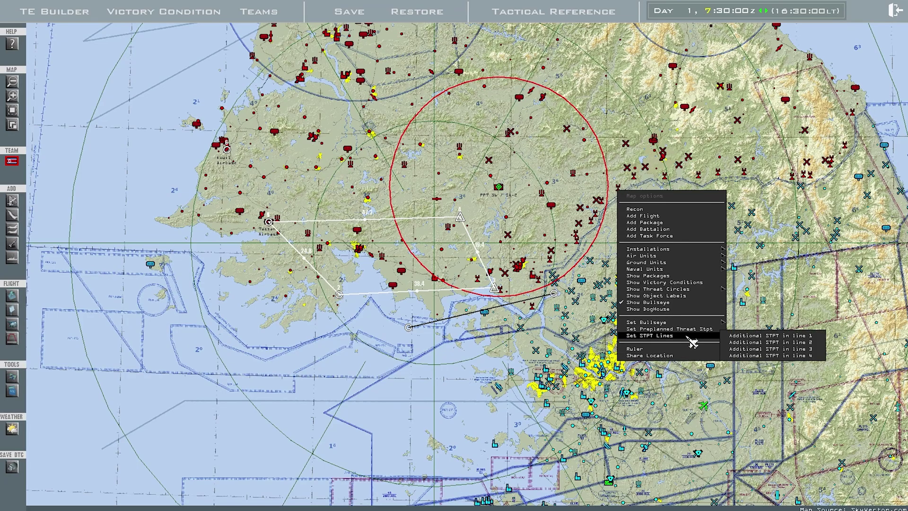
pyautogui.click(765, 356)
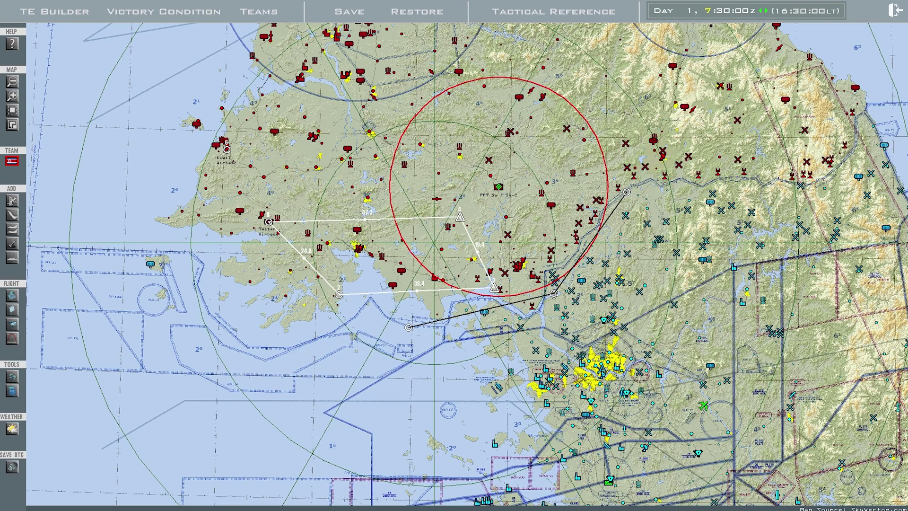
pyautogui.moveTo(555, 293); pyautogui.dragTo(530, 300)
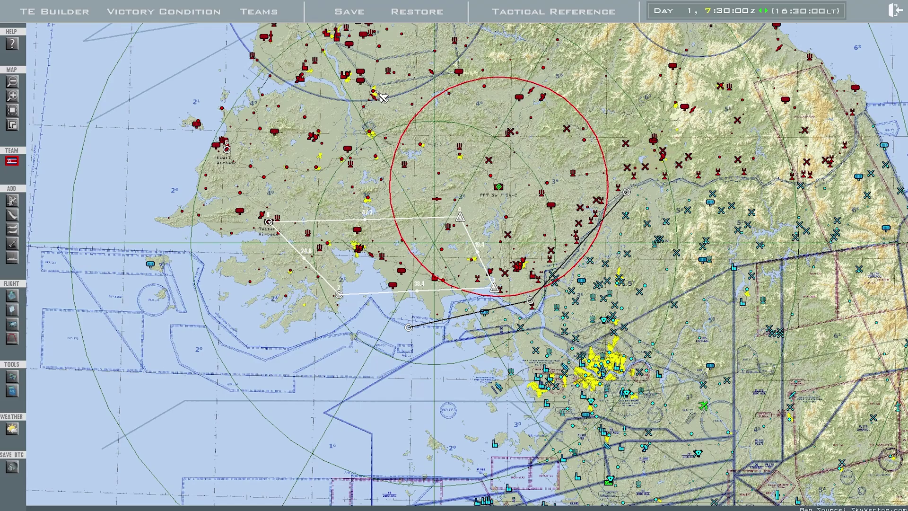
# Save the engagement as Example, overwriting the existing file.
pyautogui.click(349, 11)
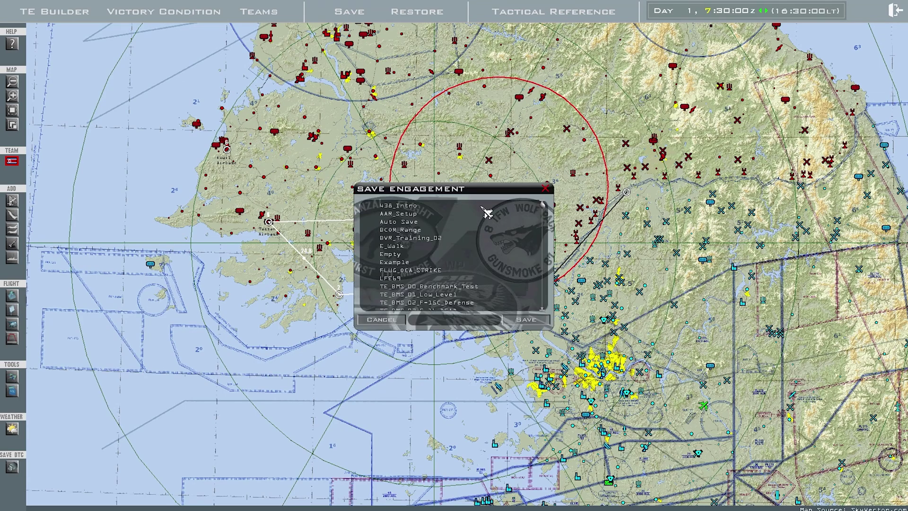
pyautogui.click(408, 263)
pyautogui.click(532, 325)
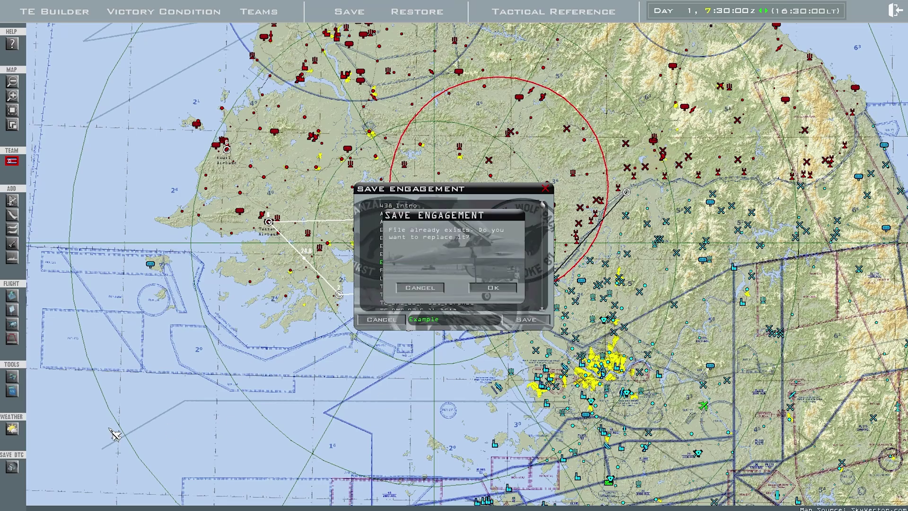
pyautogui.click(493, 293)
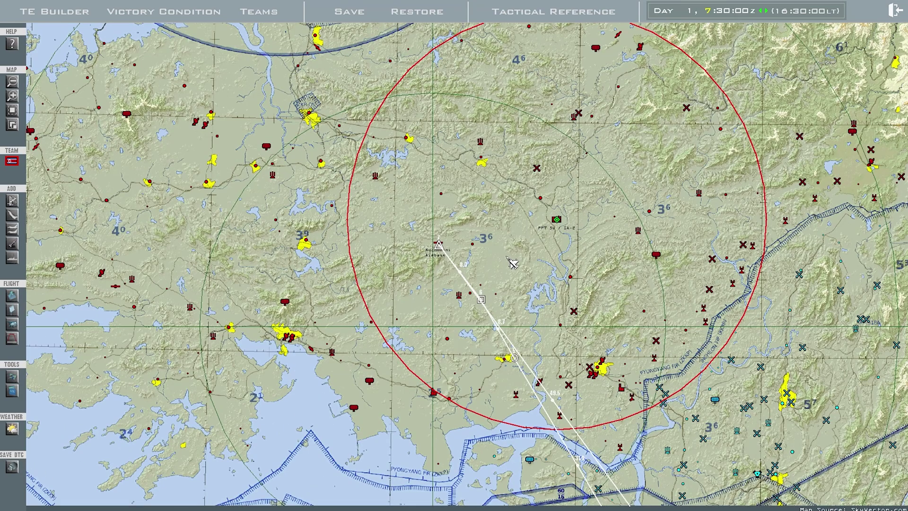
# Create a new package targeting the area southwest of Ilgong-ni.
pyautogui.scroll(-2, 508, 264)
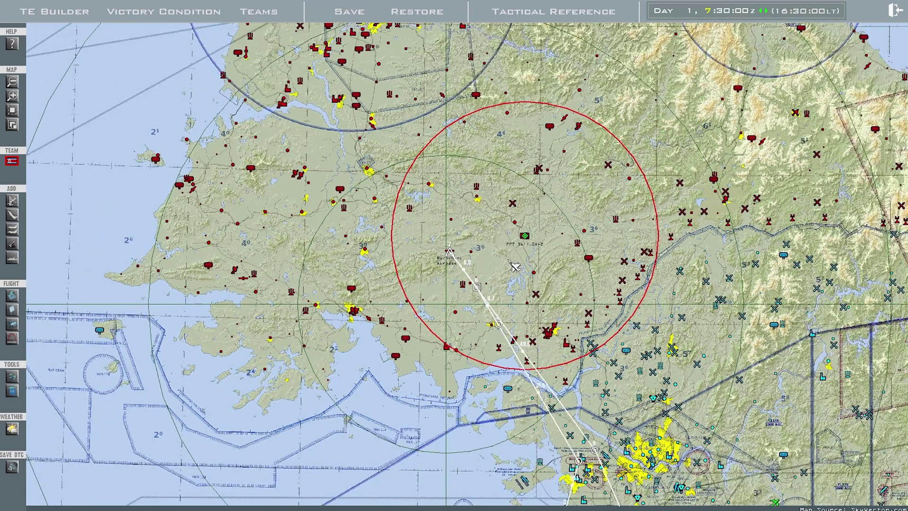
pyautogui.moveTo(509, 264); pyautogui.dragTo(548, 253)
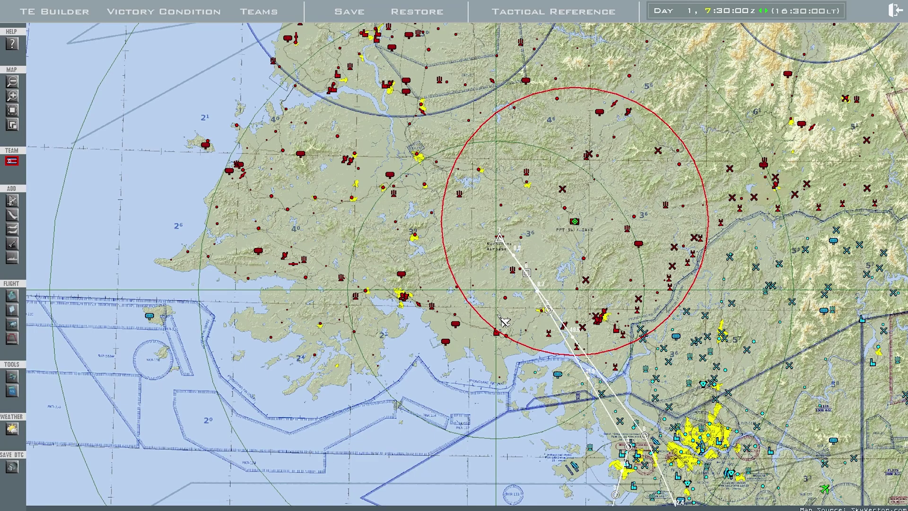
pyautogui.rightClick(500, 316)
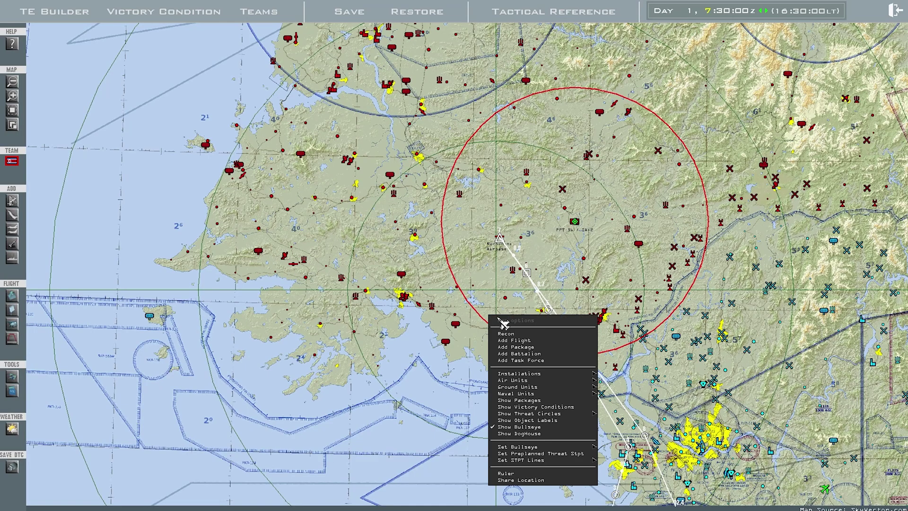
pyautogui.click(533, 348)
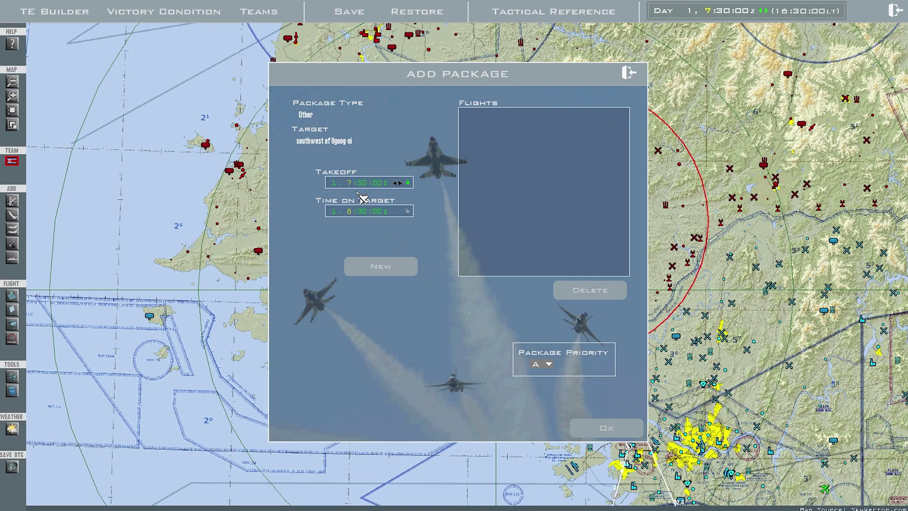
pyautogui.moveTo(541, 81); pyautogui.dragTo(373, 61)
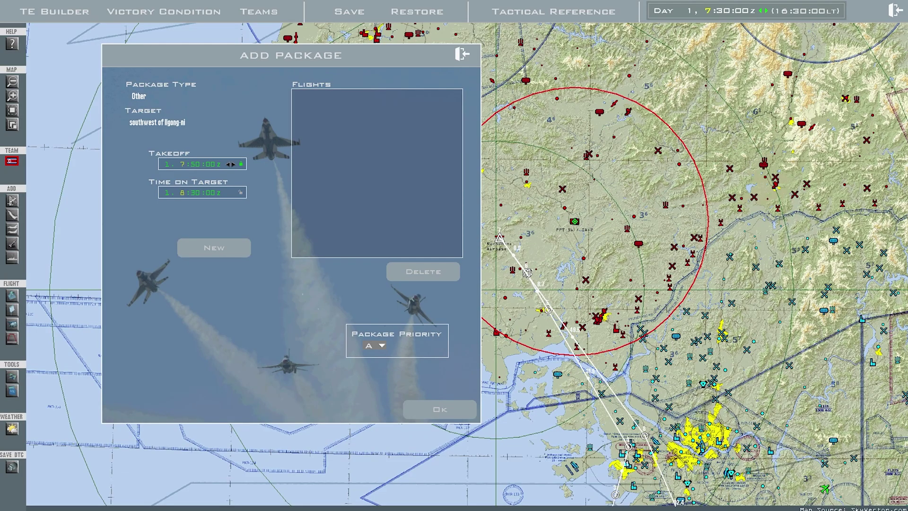
pyautogui.click(526, 272)
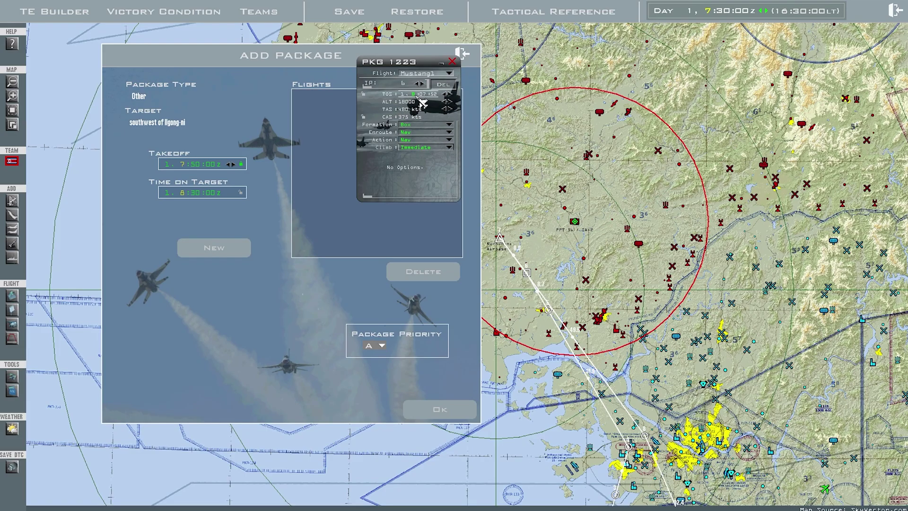
pyautogui.click(454, 63)
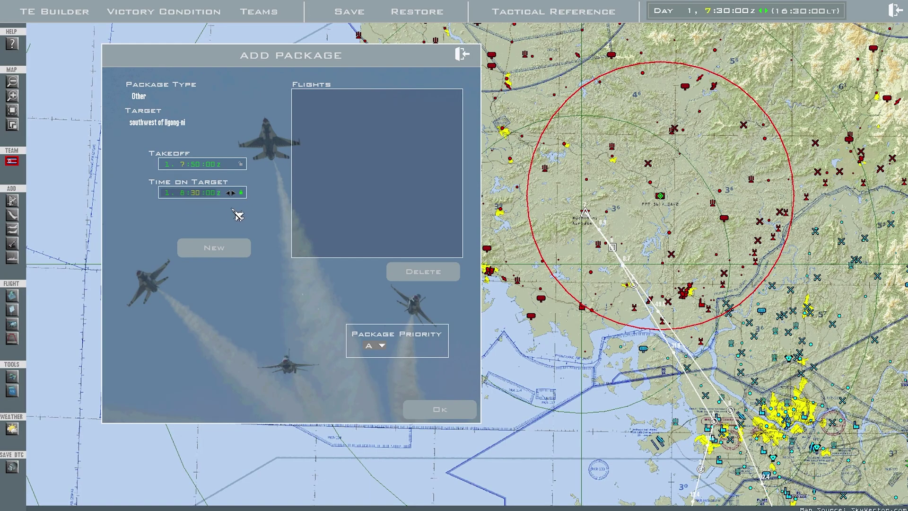
# Set the package's time on target to 8:00:00z and begin adding a flight.
pyautogui.click(230, 193)
pyautogui.click(229, 192)
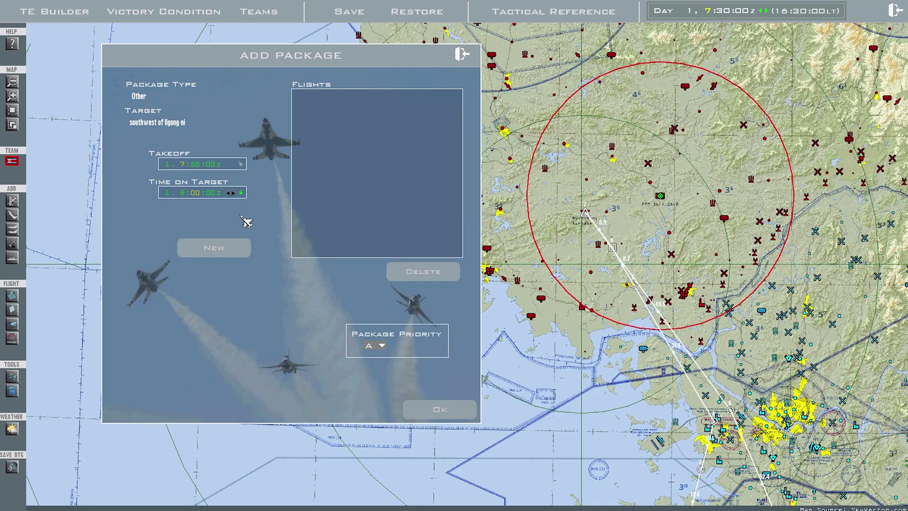
pyautogui.click(211, 253)
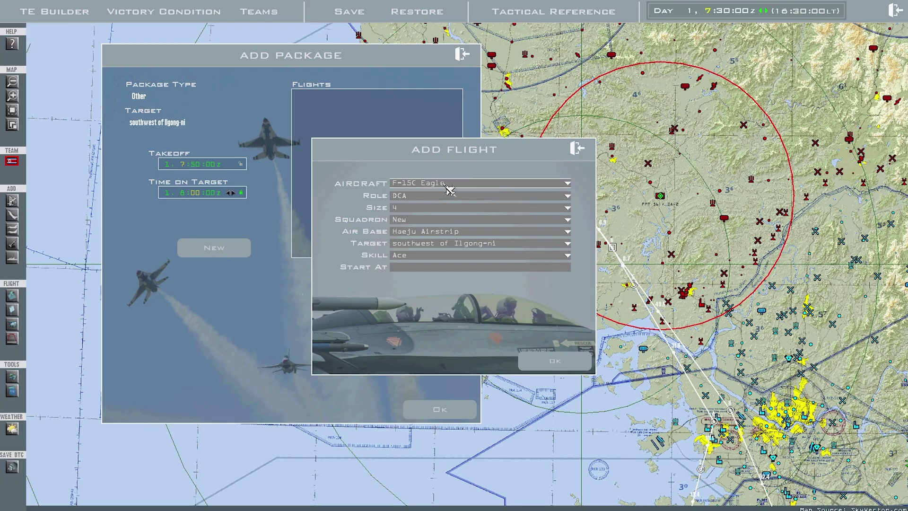
# Add a four-ship Su-27S Flanker-B flight from Taetan Airbase with Ace pilots.
pyautogui.click(460, 185)
pyautogui.moveTo(572, 285); pyautogui.dragTo(568, 443)
pyautogui.click(432, 439)
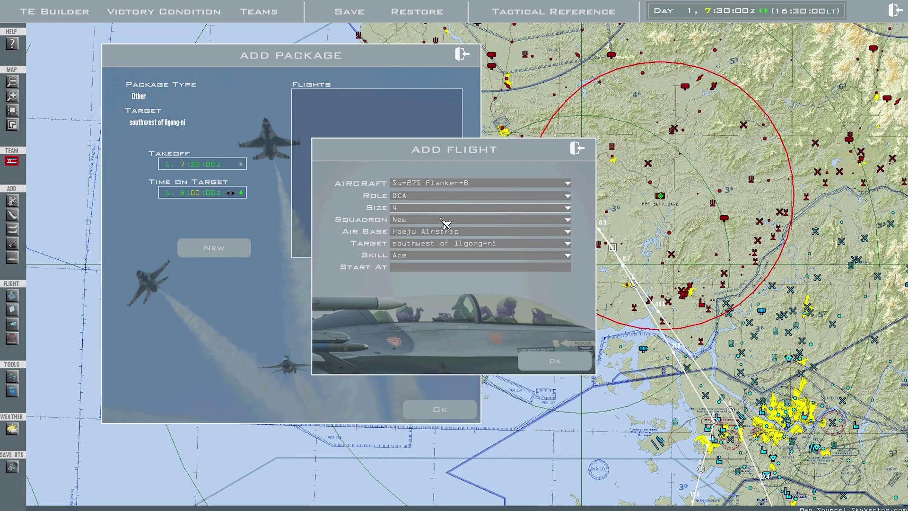
pyautogui.click(467, 233)
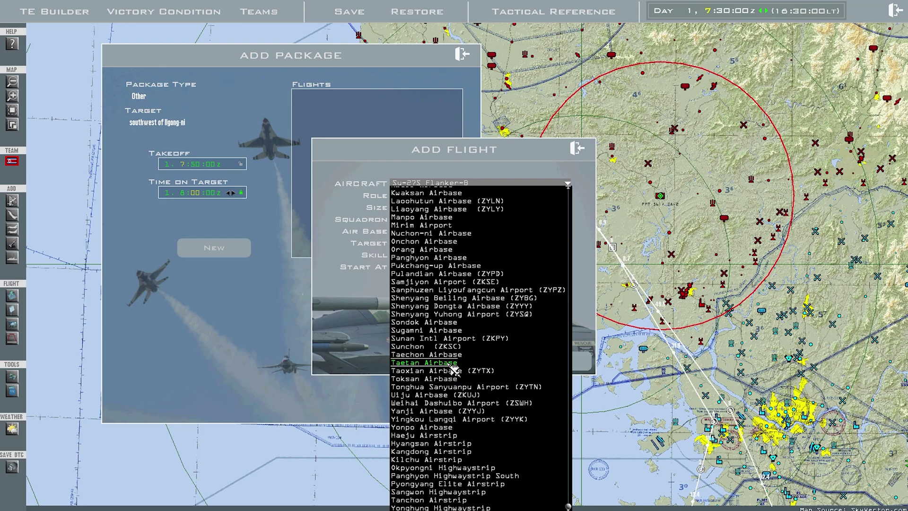
pyautogui.click(415, 363)
pyautogui.click(418, 256)
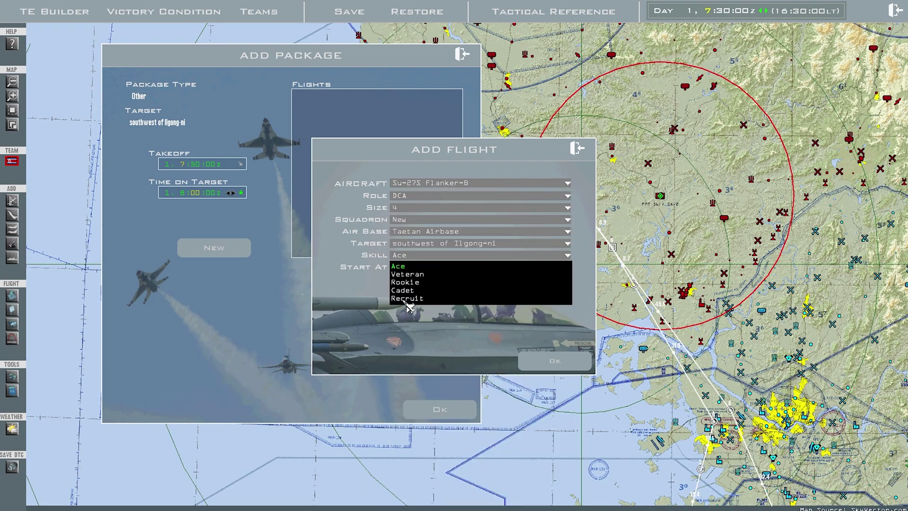
pyautogui.click(583, 358)
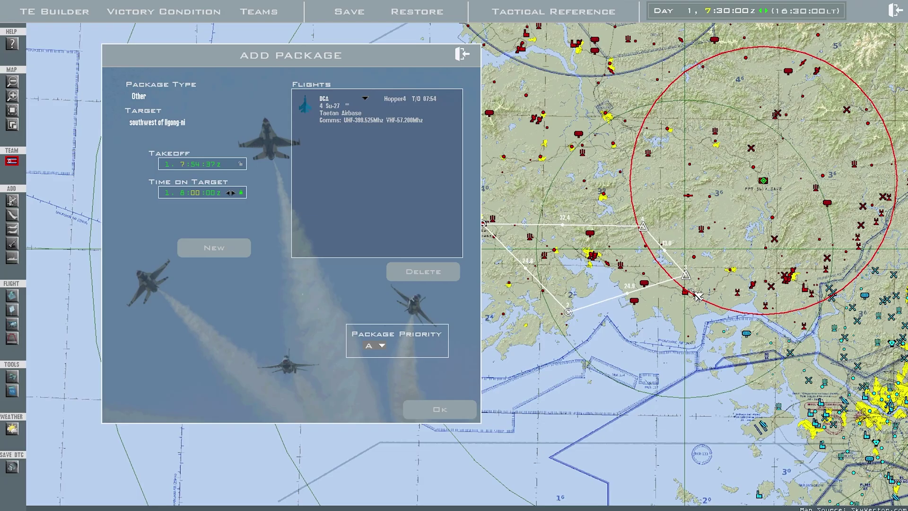
# Move the Su-27 flight's patrol waypoints 3 and 4 east into the red threat circle, then commit the package.
pyautogui.moveTo(686, 274)
pyautogui.mouseDown()
pyautogui.moveTo(678, 240)
pyautogui.moveTo(687, 223)
pyautogui.moveTo(695, 284)
pyautogui.mouseUp()
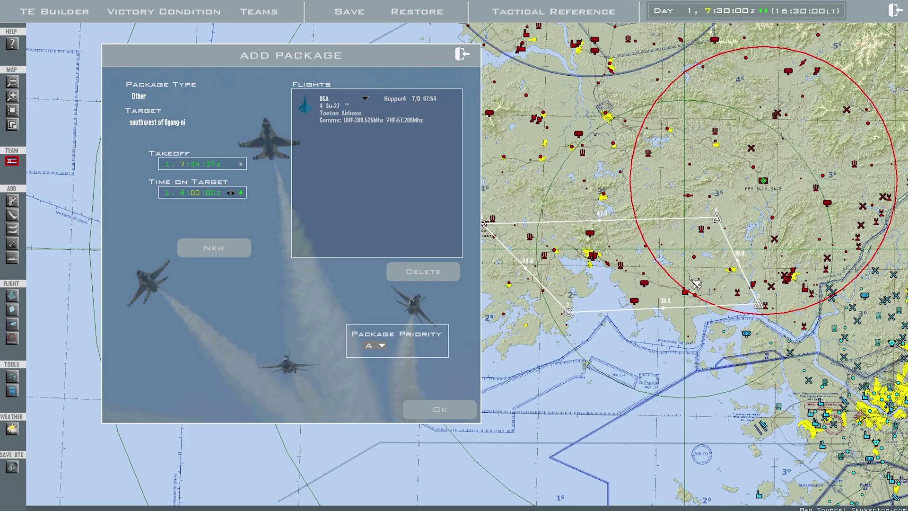
pyautogui.click(759, 305)
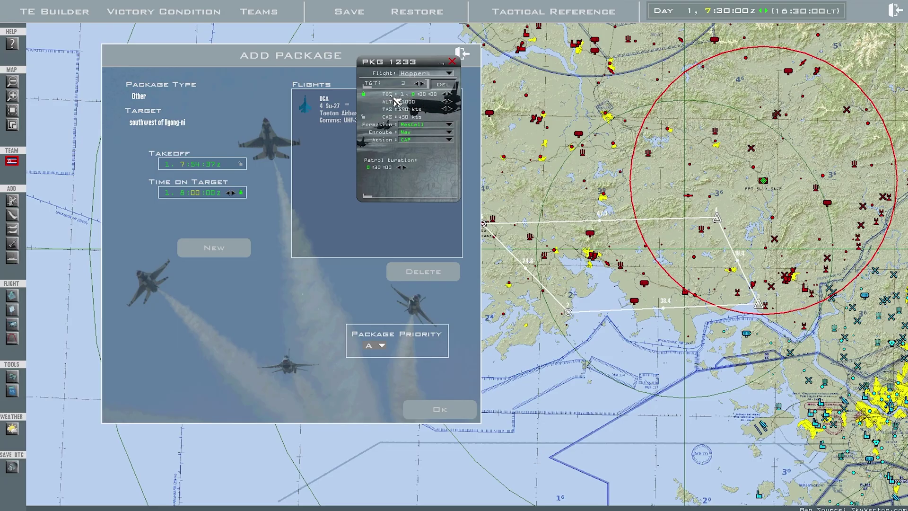
pyautogui.click(452, 62)
pyautogui.click(439, 410)
pyautogui.moveTo(682, 435); pyautogui.dragTo(429, 328)
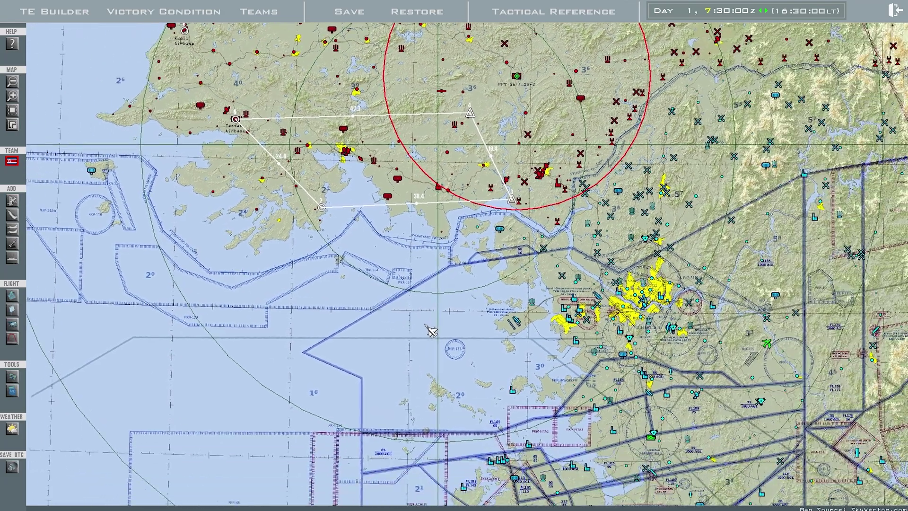